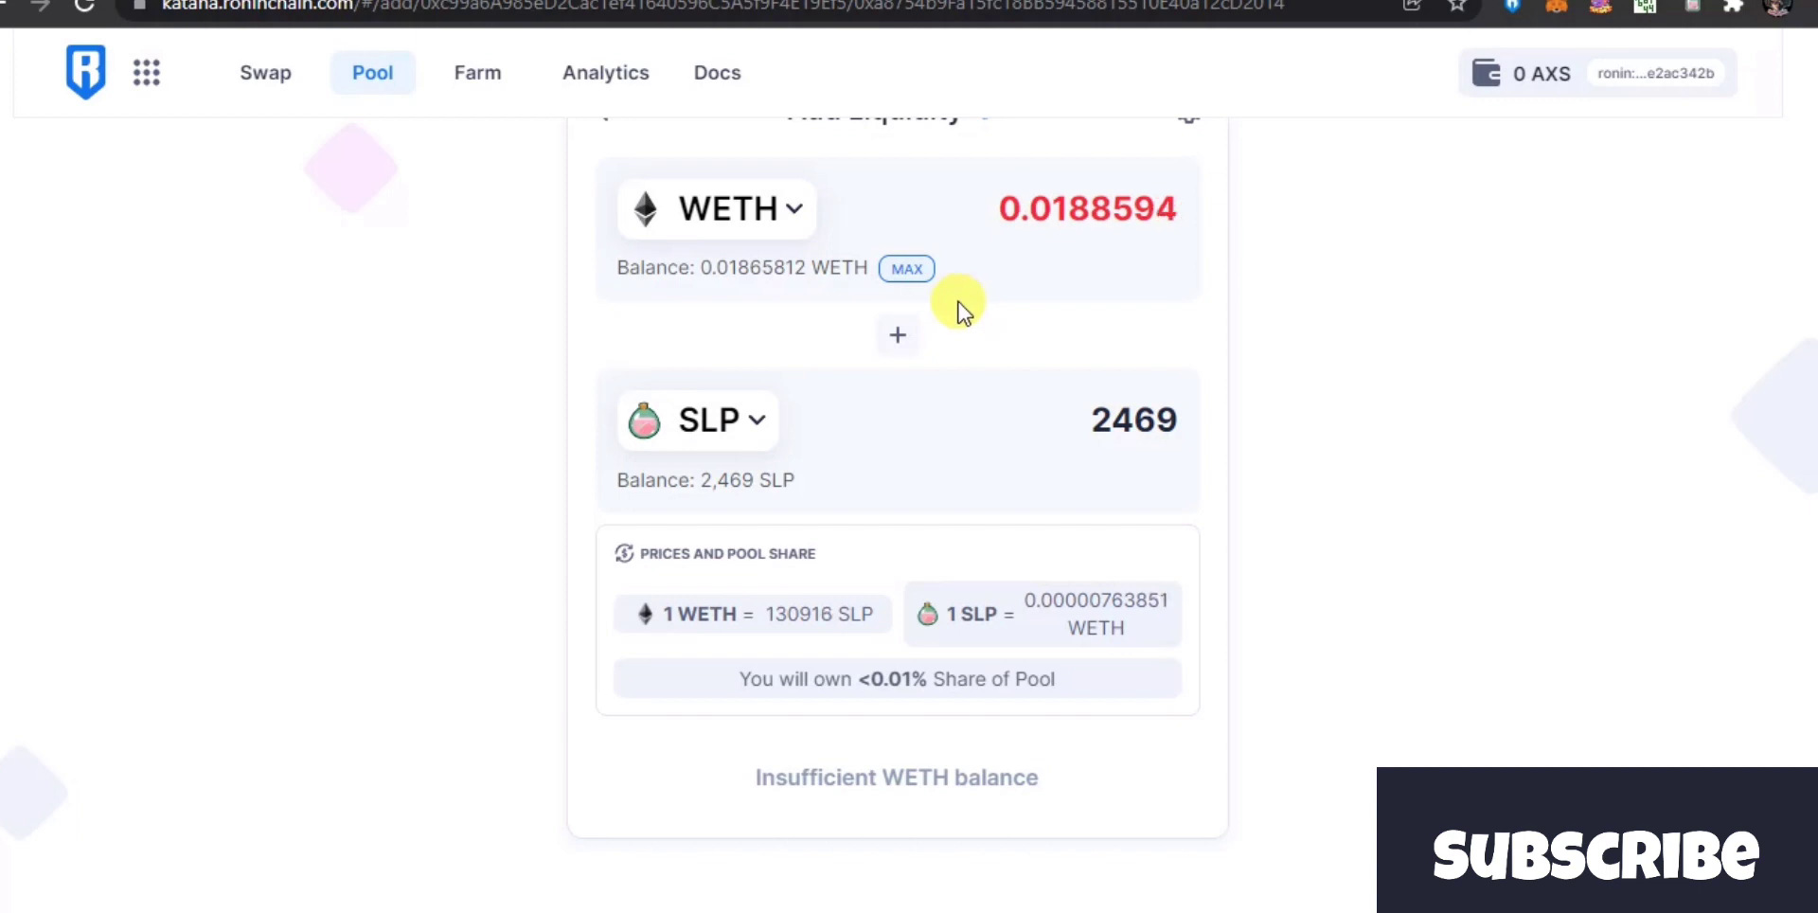
Set the WETH deposit to the maximum available balance in the WETH/SLP liquidity form.
click(906, 269)
drag(744, 270, 811, 275)
click(895, 279)
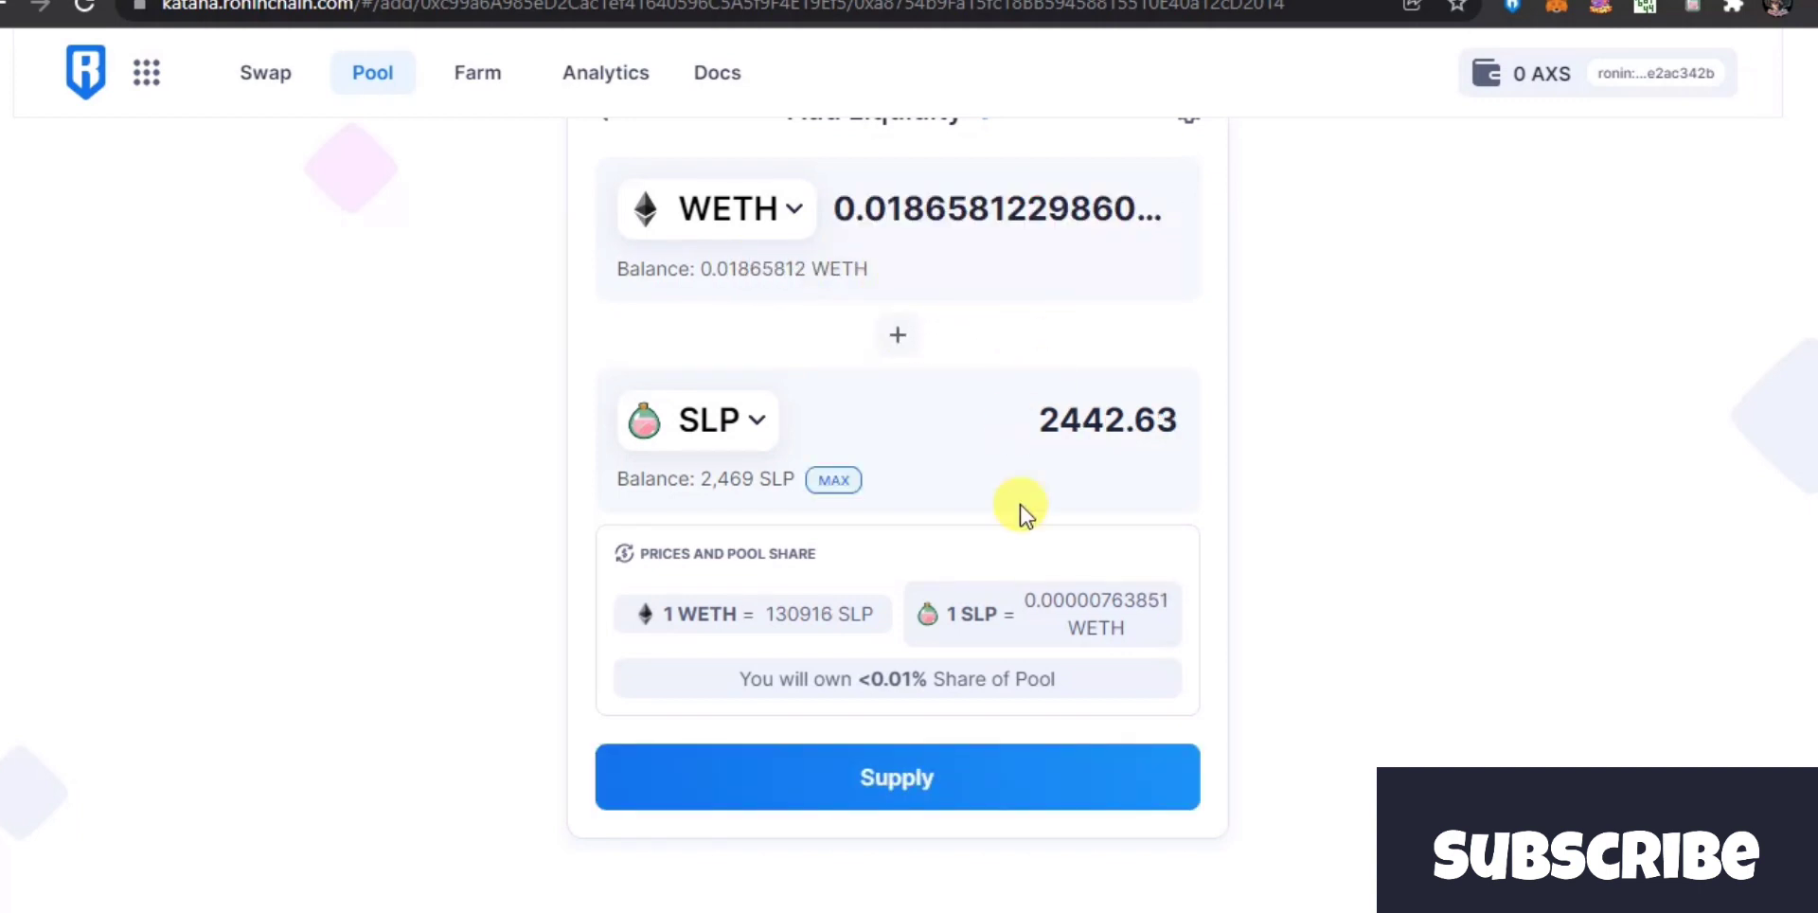
scroll(1088, 540, up, 2)
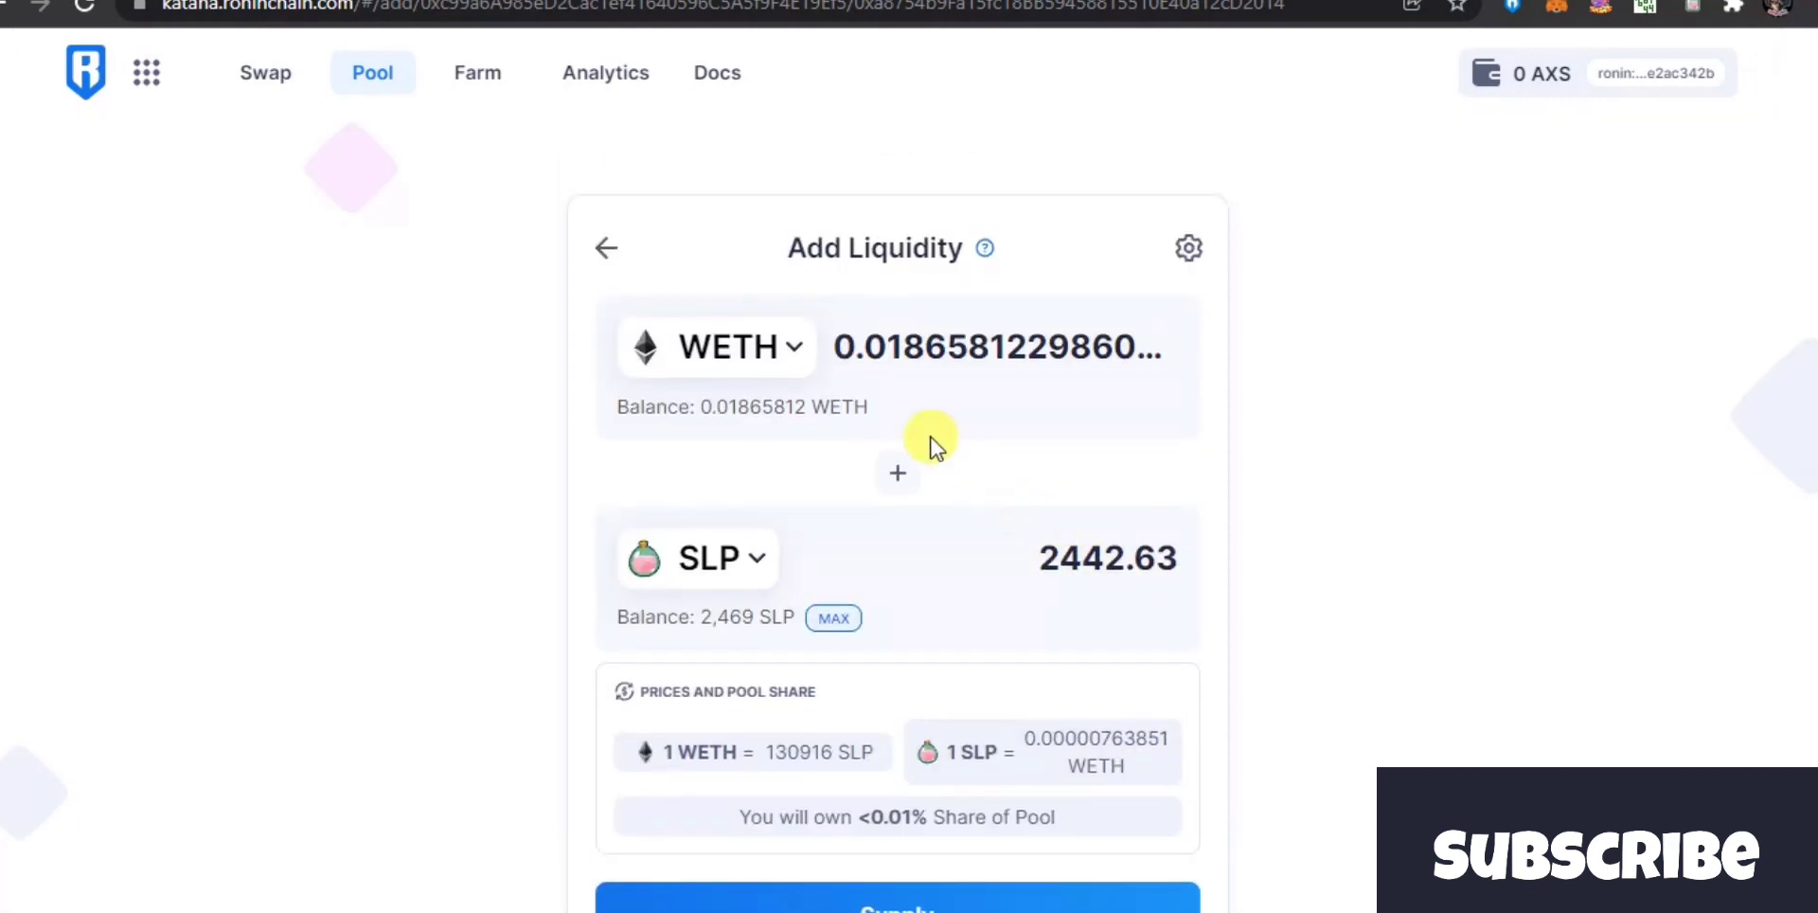
Supply the WETH and SLP amounts to the pool, approving the transaction in the Ronin wallet with the listed Trezor device.
scroll(926, 611, down, 2)
click(908, 756)
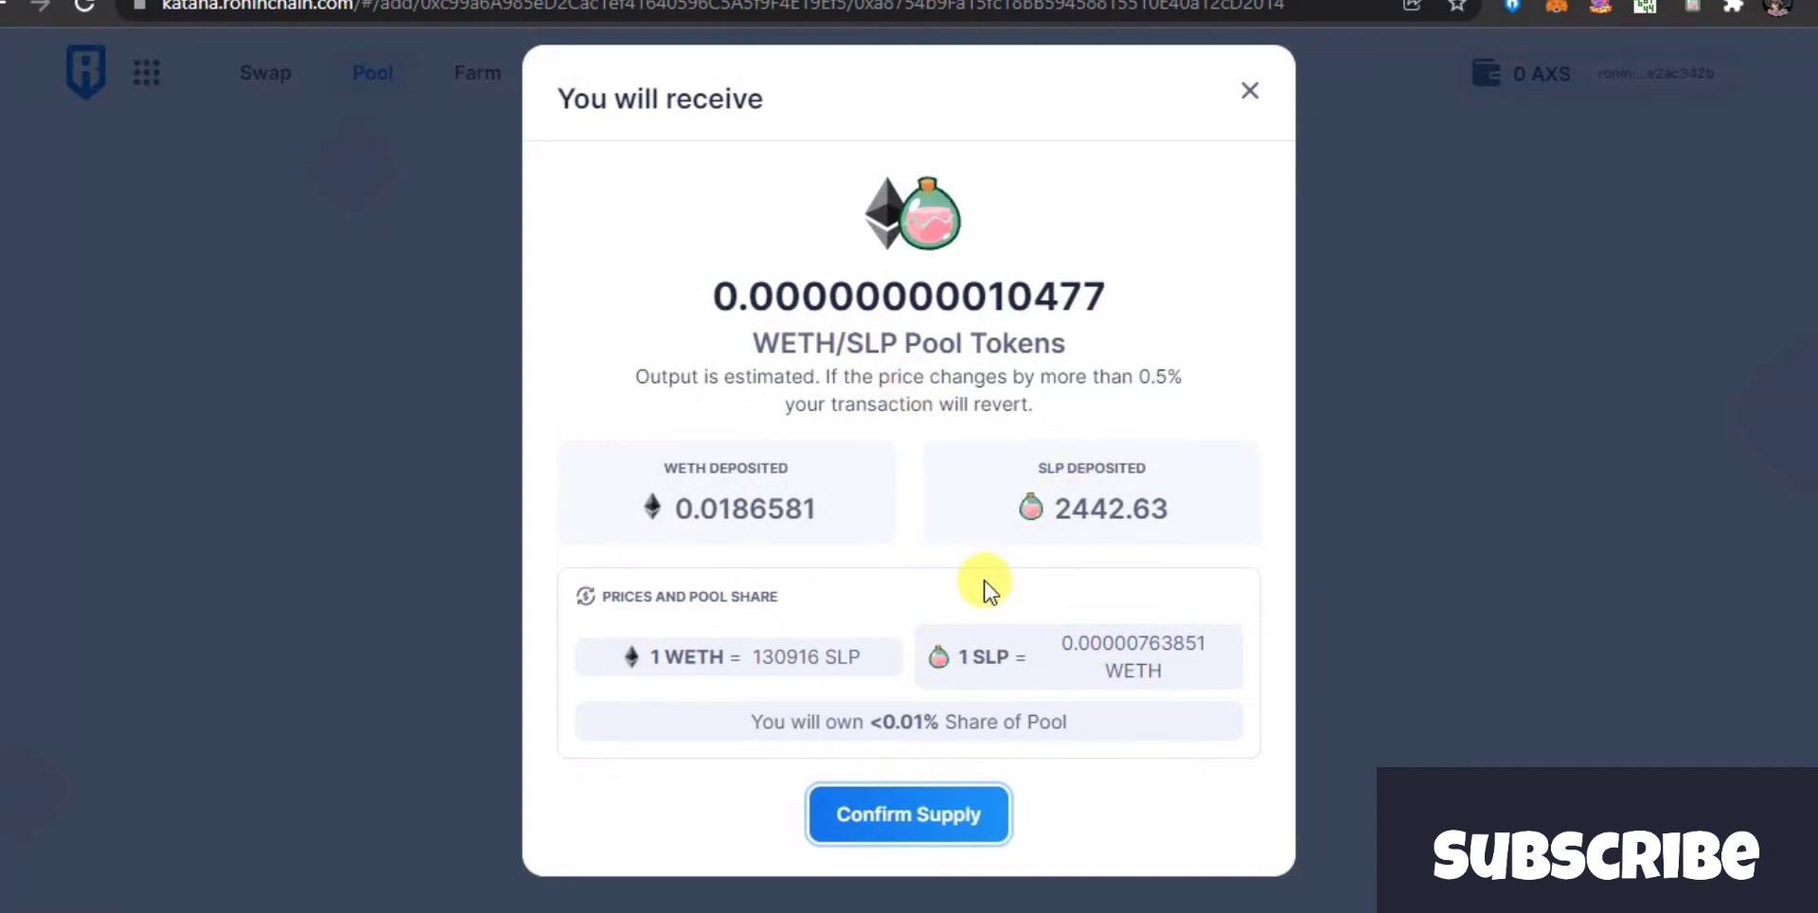
click(904, 817)
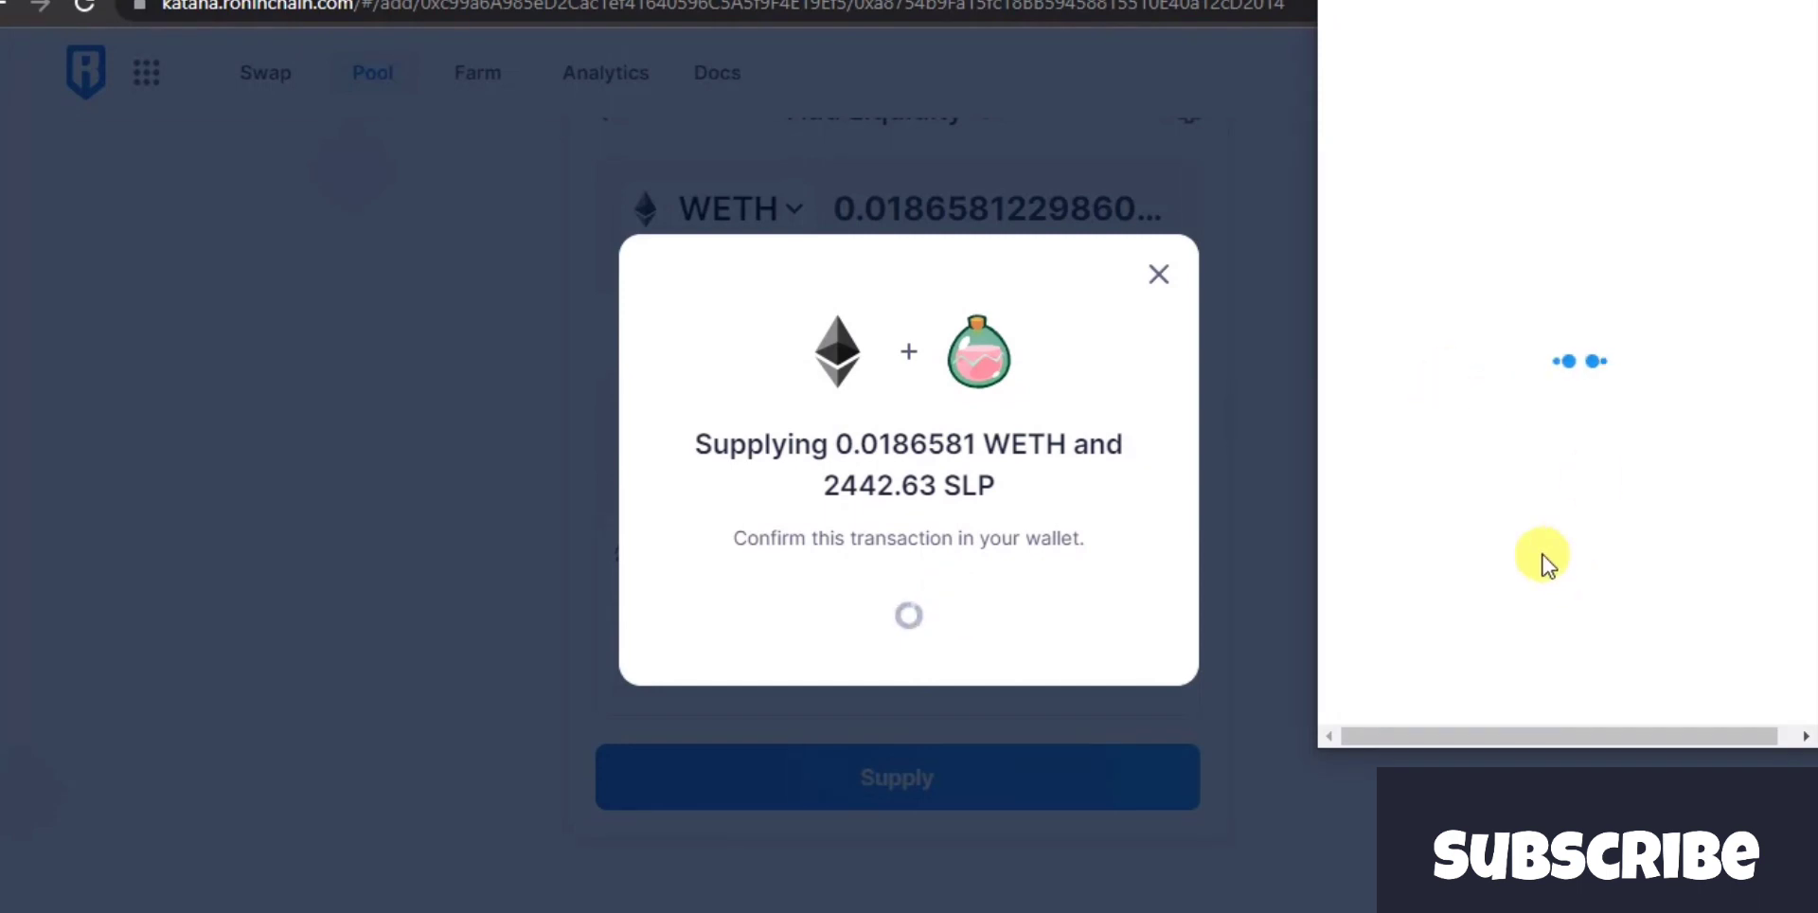
scroll(1564, 560, down, 1)
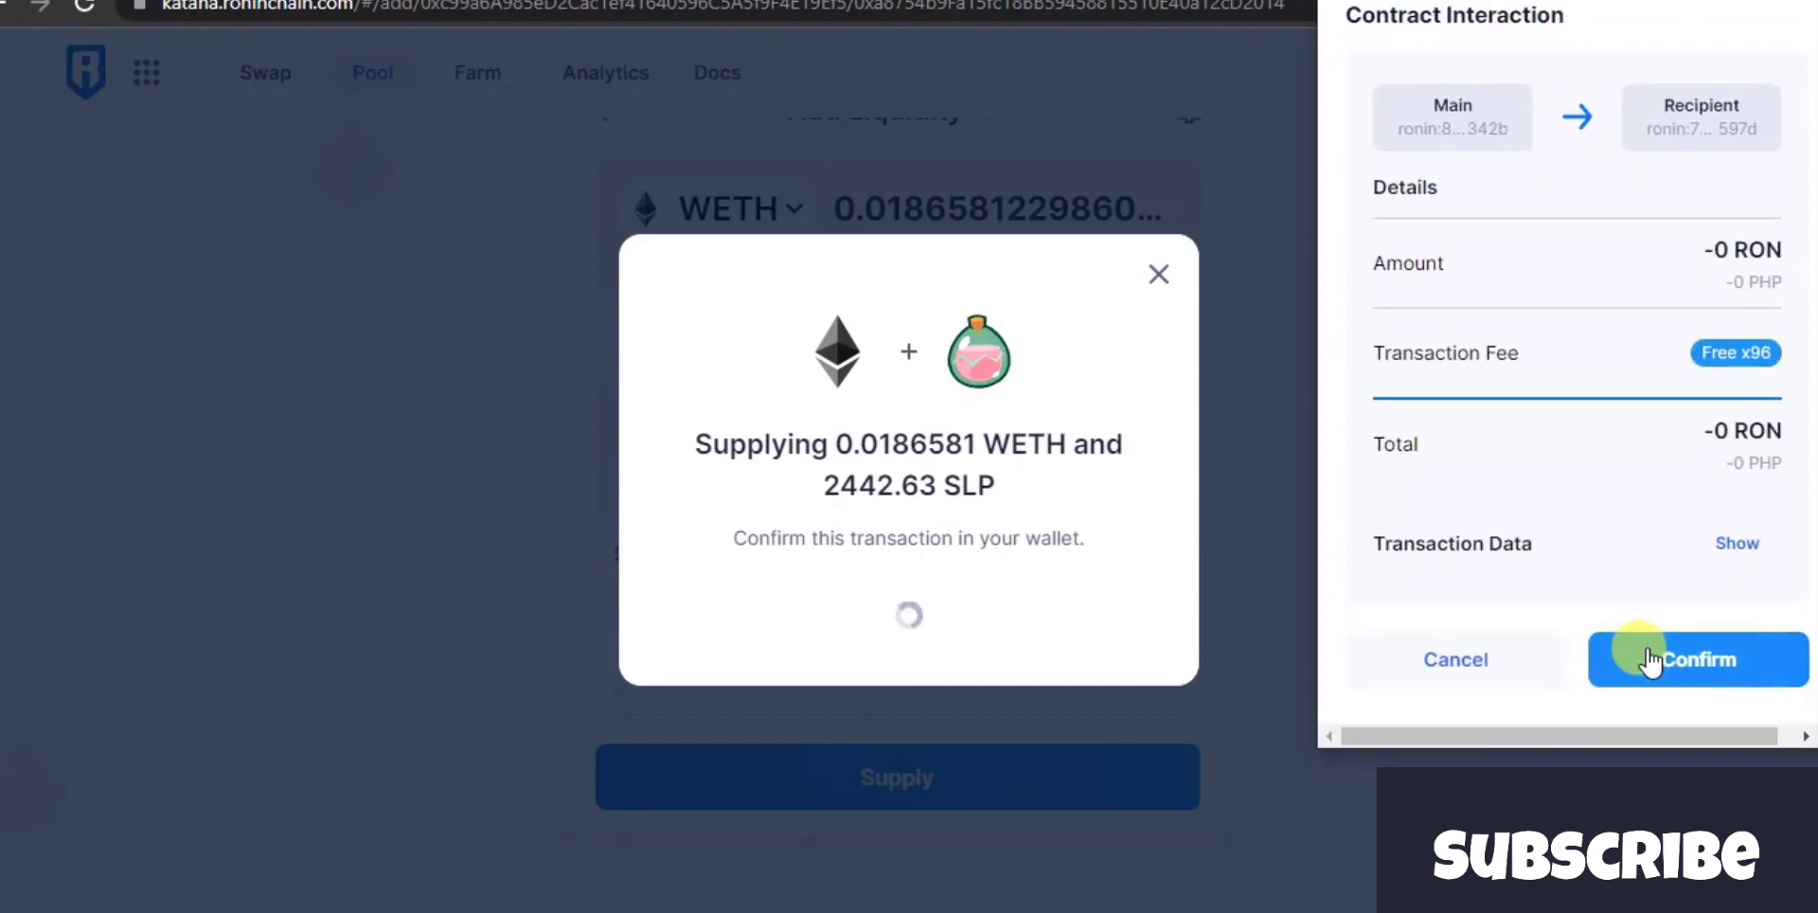
click(1647, 653)
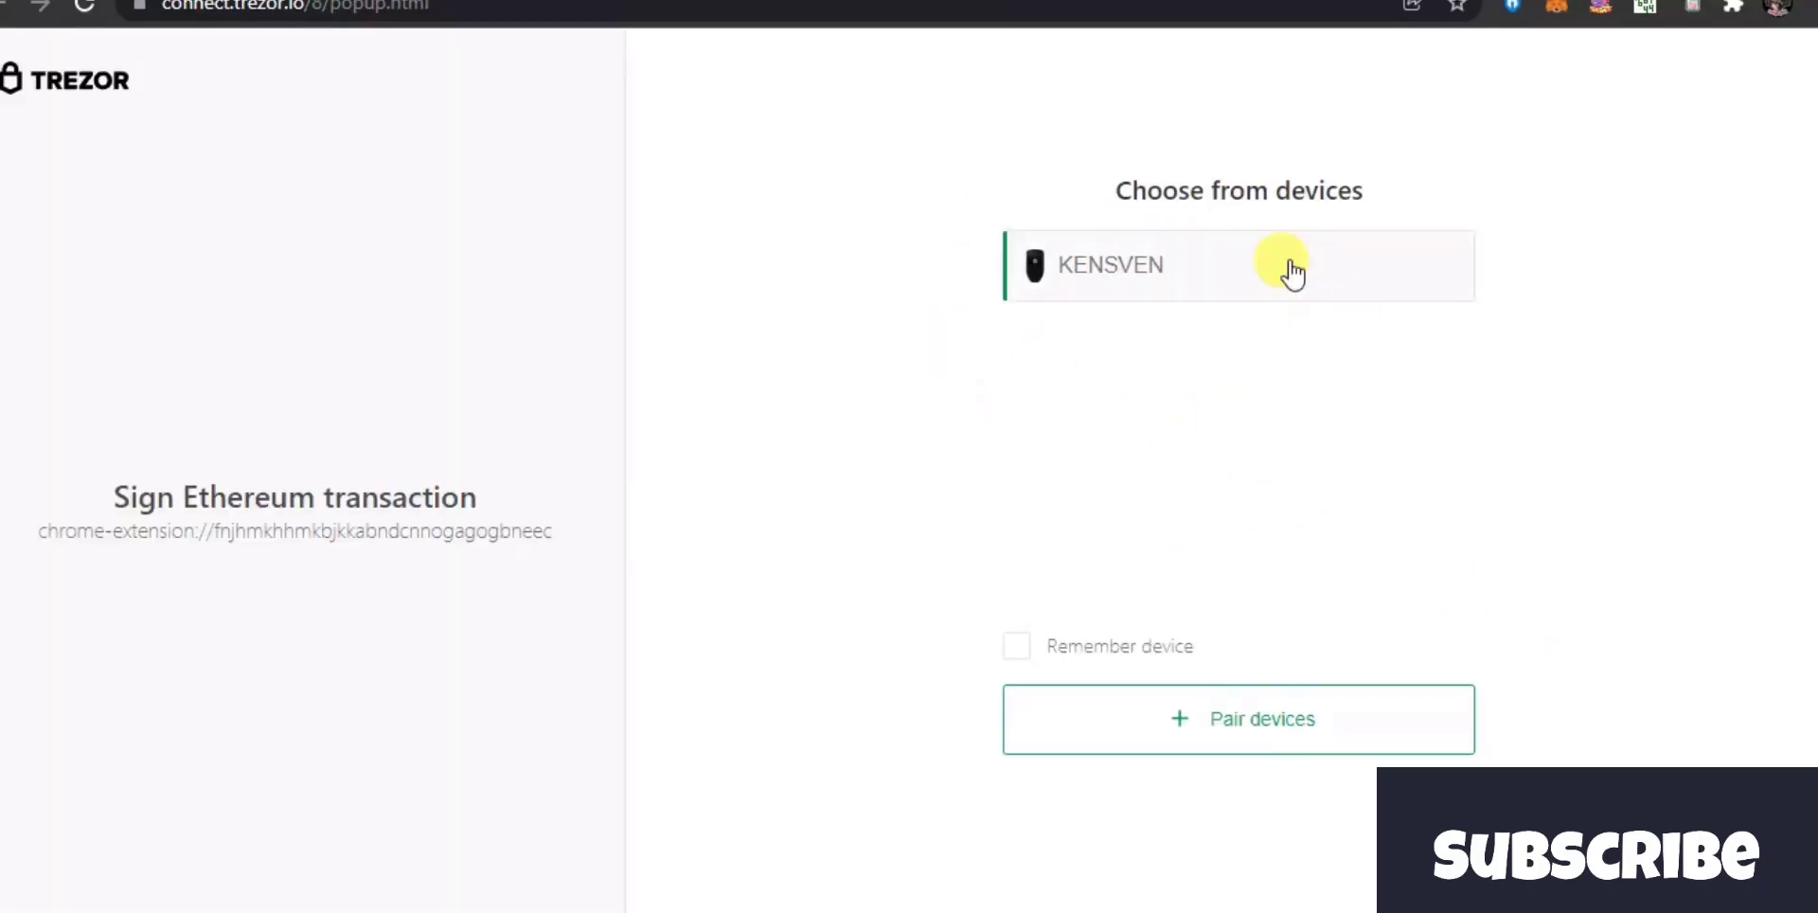
click(1290, 272)
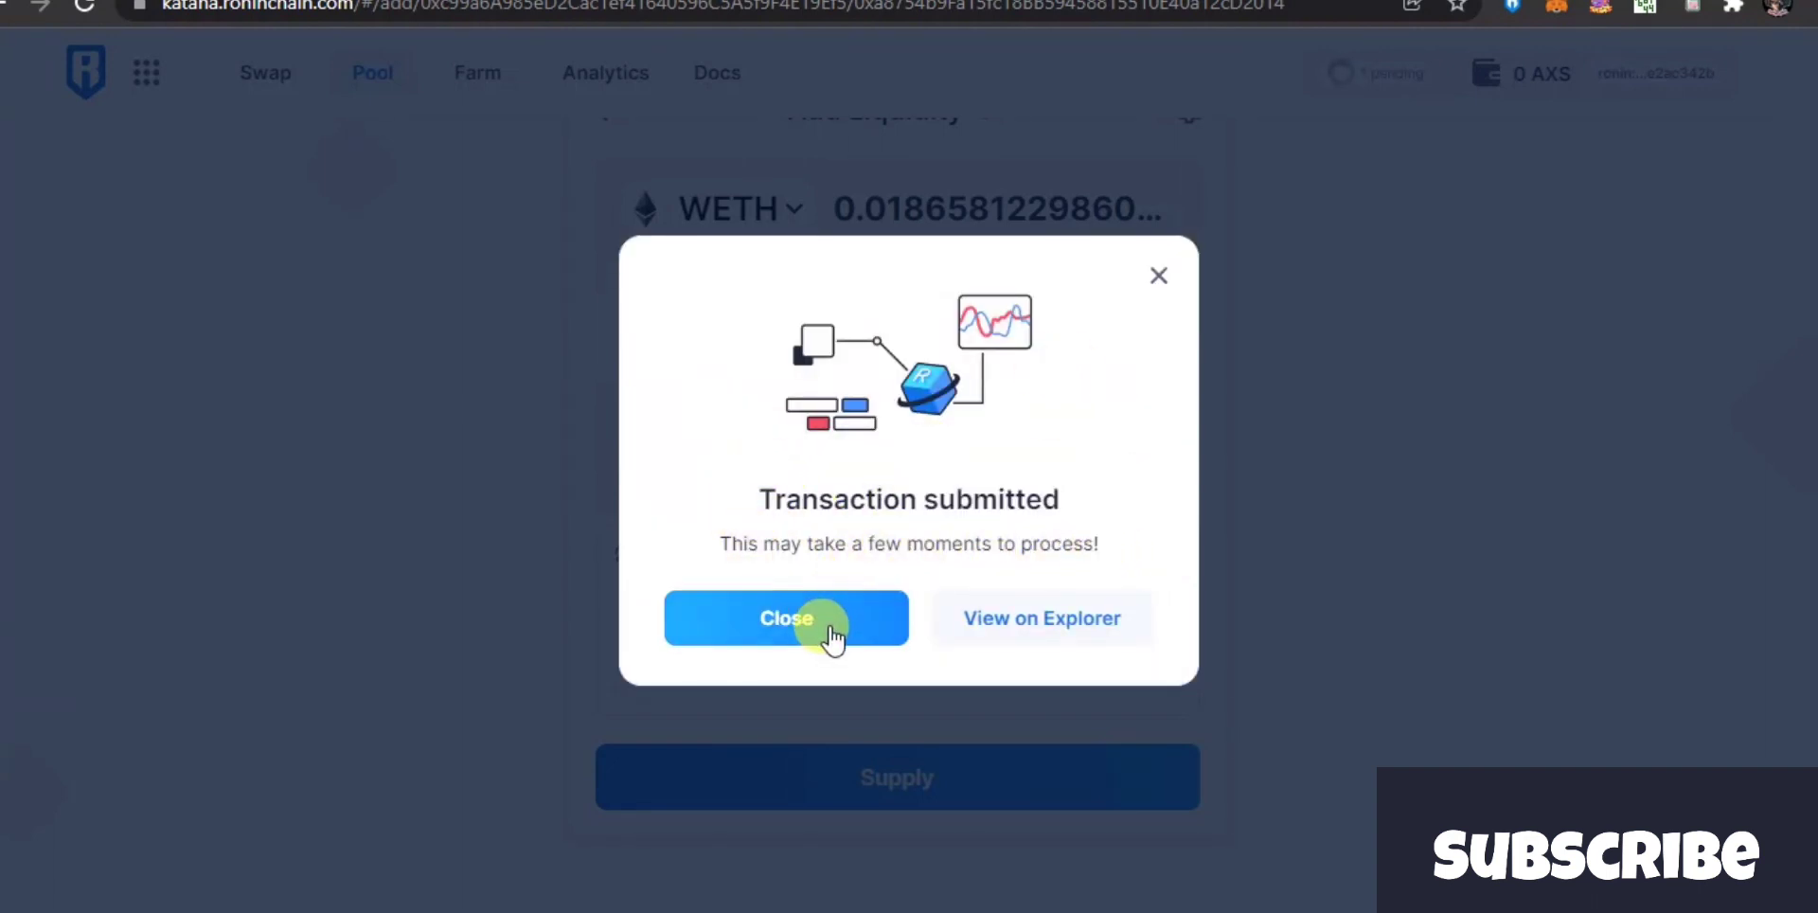
click(831, 634)
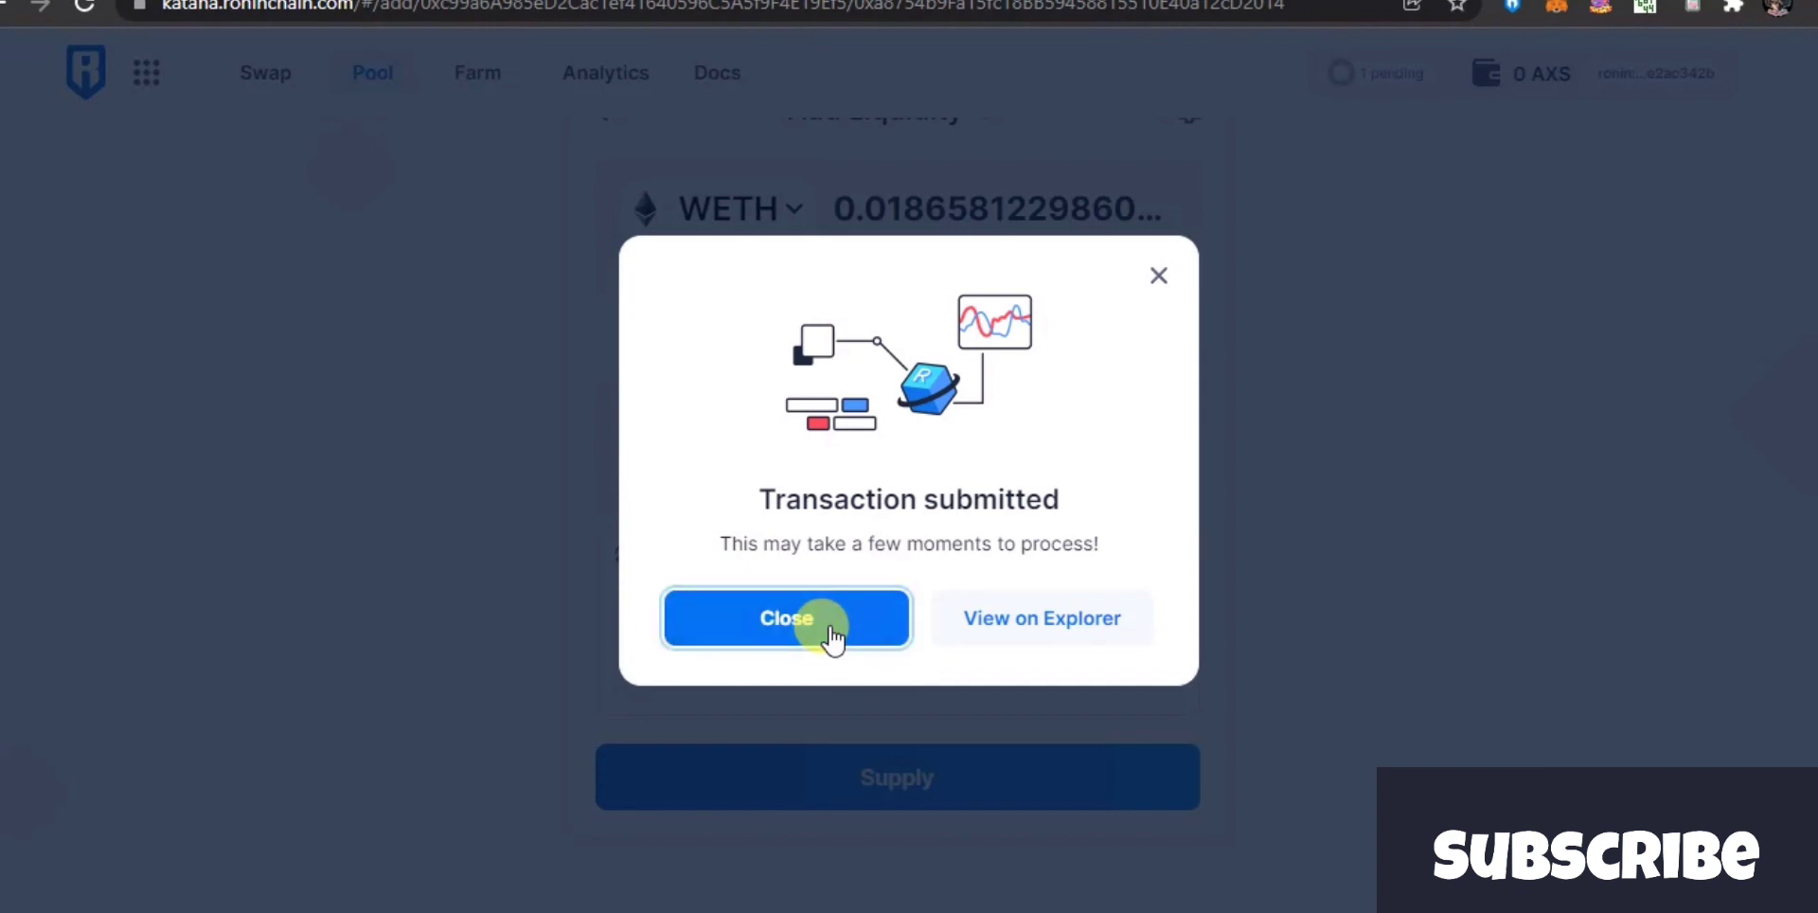
Check the pending liquidity transaction in the account's recent transactions and close the account details.
scroll(1132, 381, up, 2)
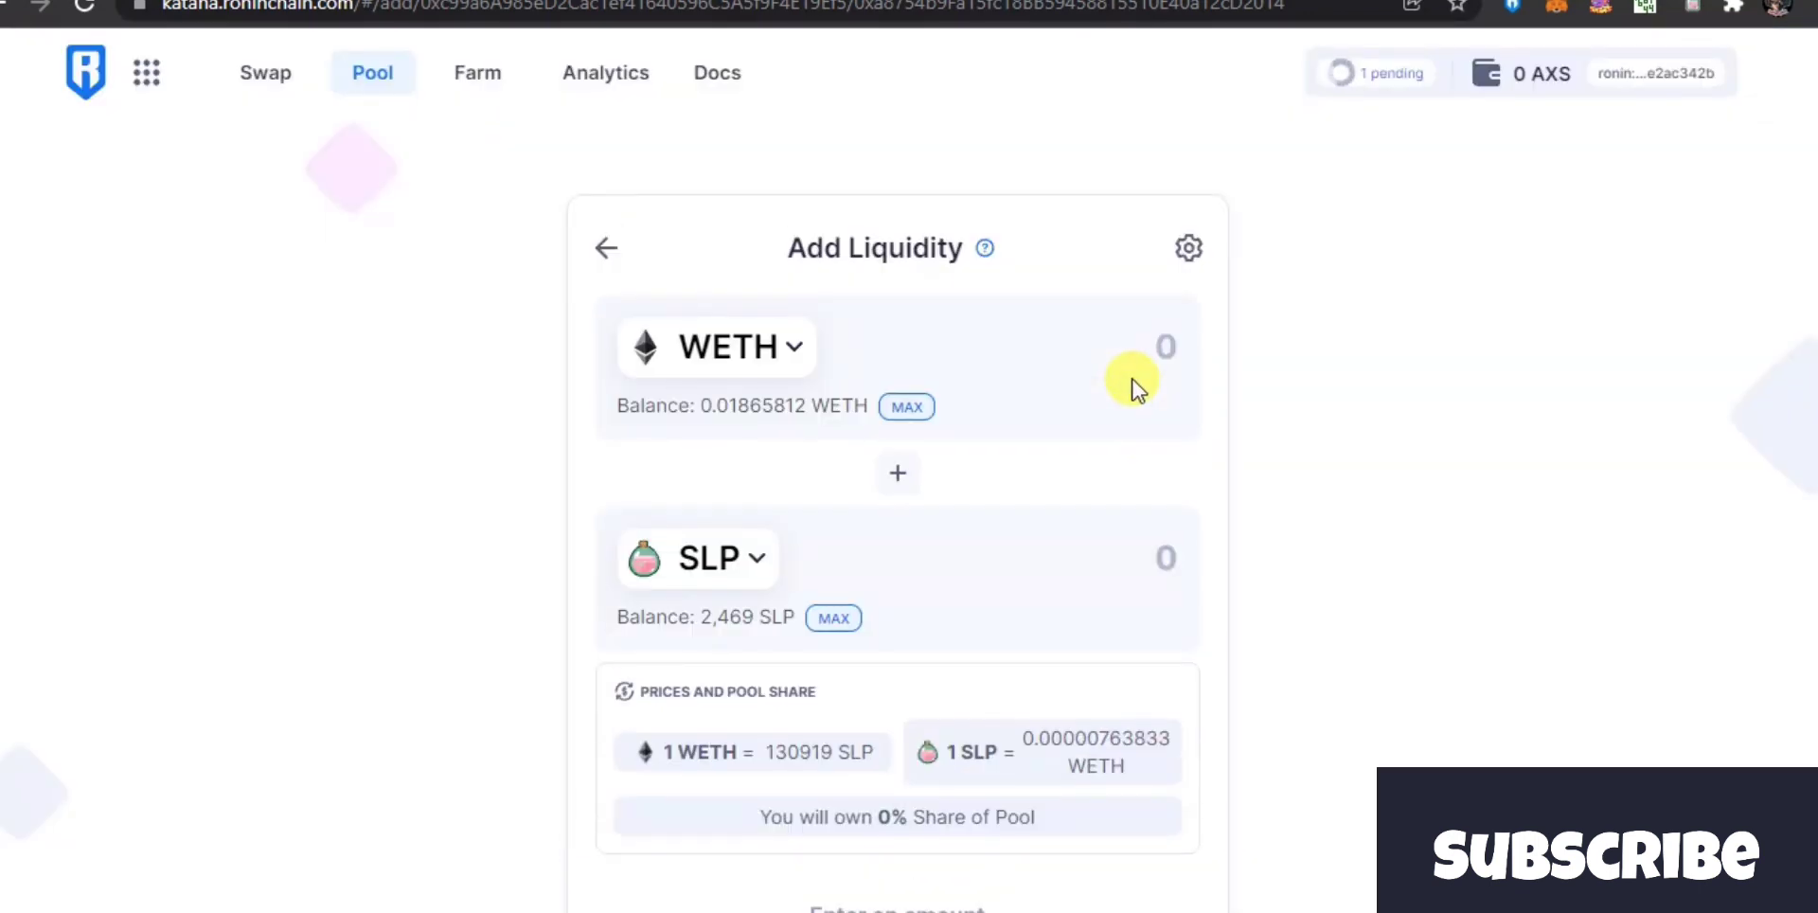
scroll(1084, 388, down, 2)
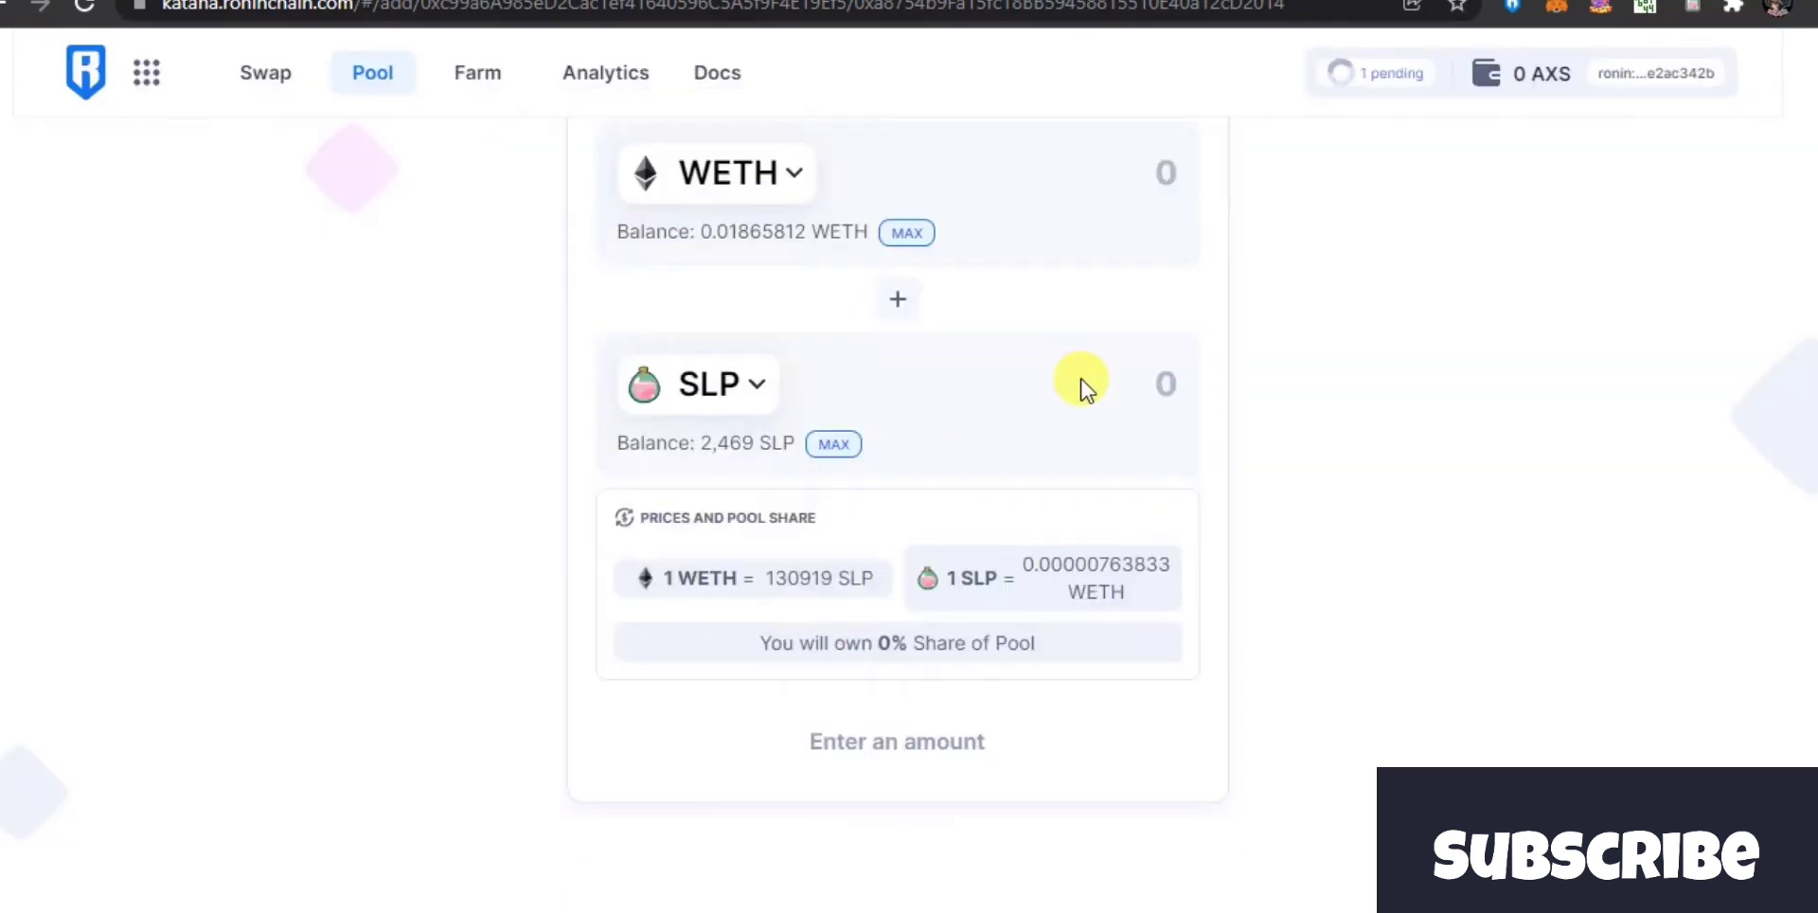
scroll(1075, 377, up, 2)
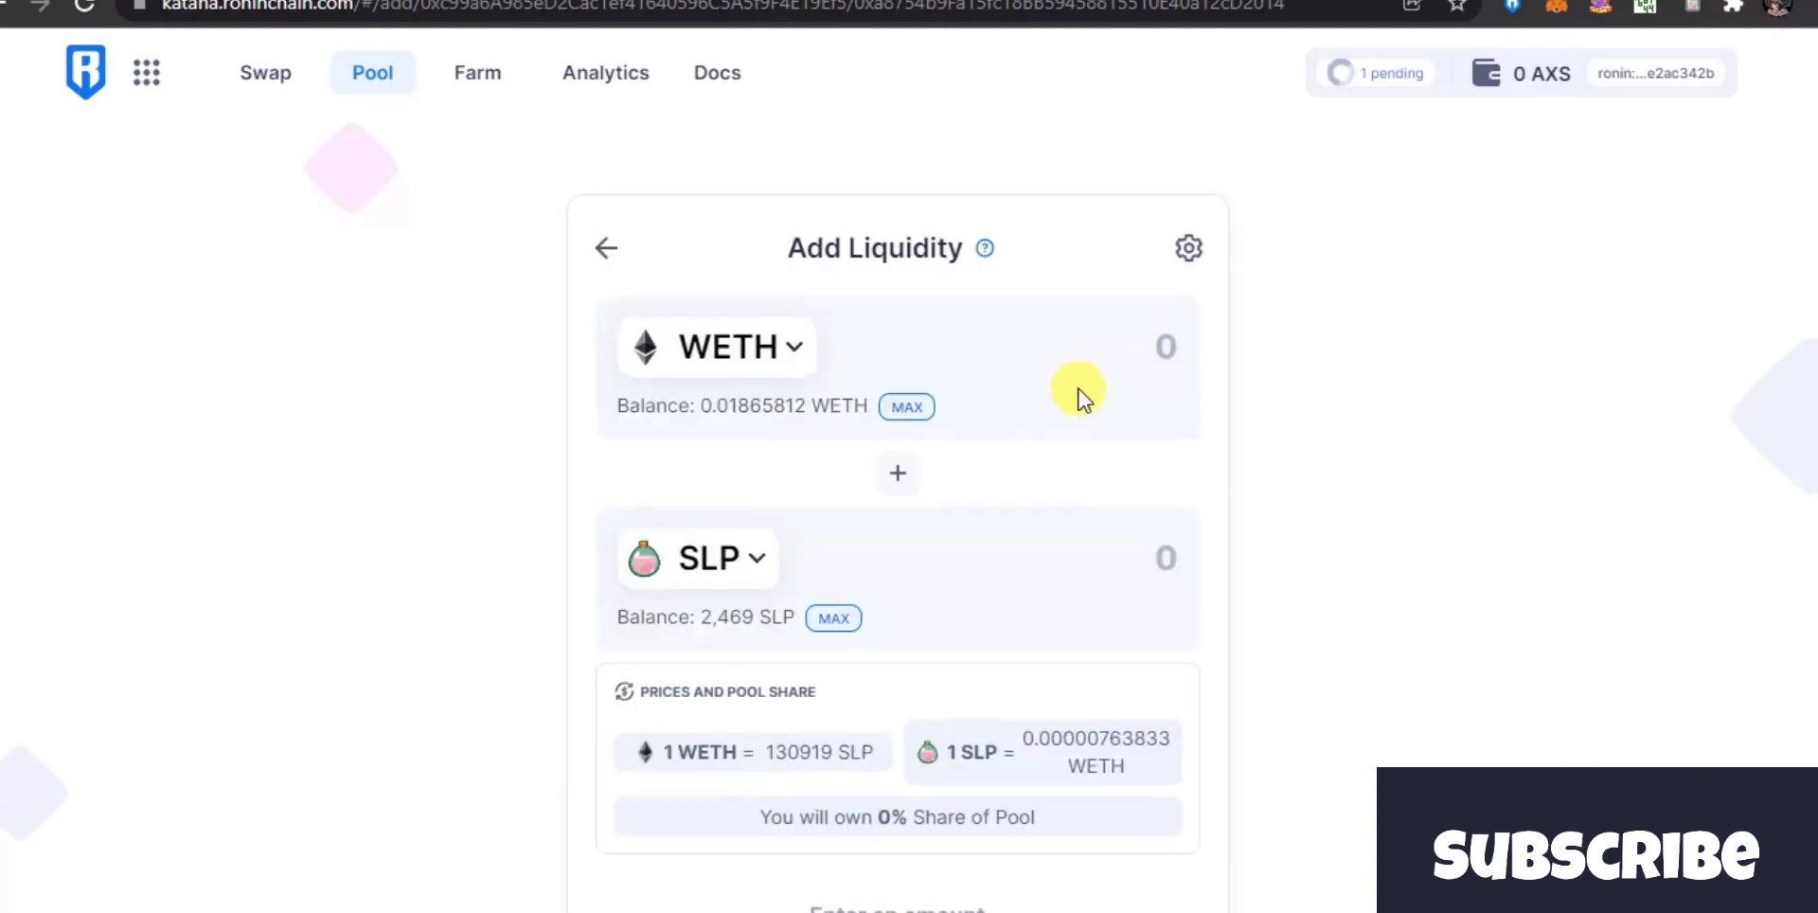
click(1369, 104)
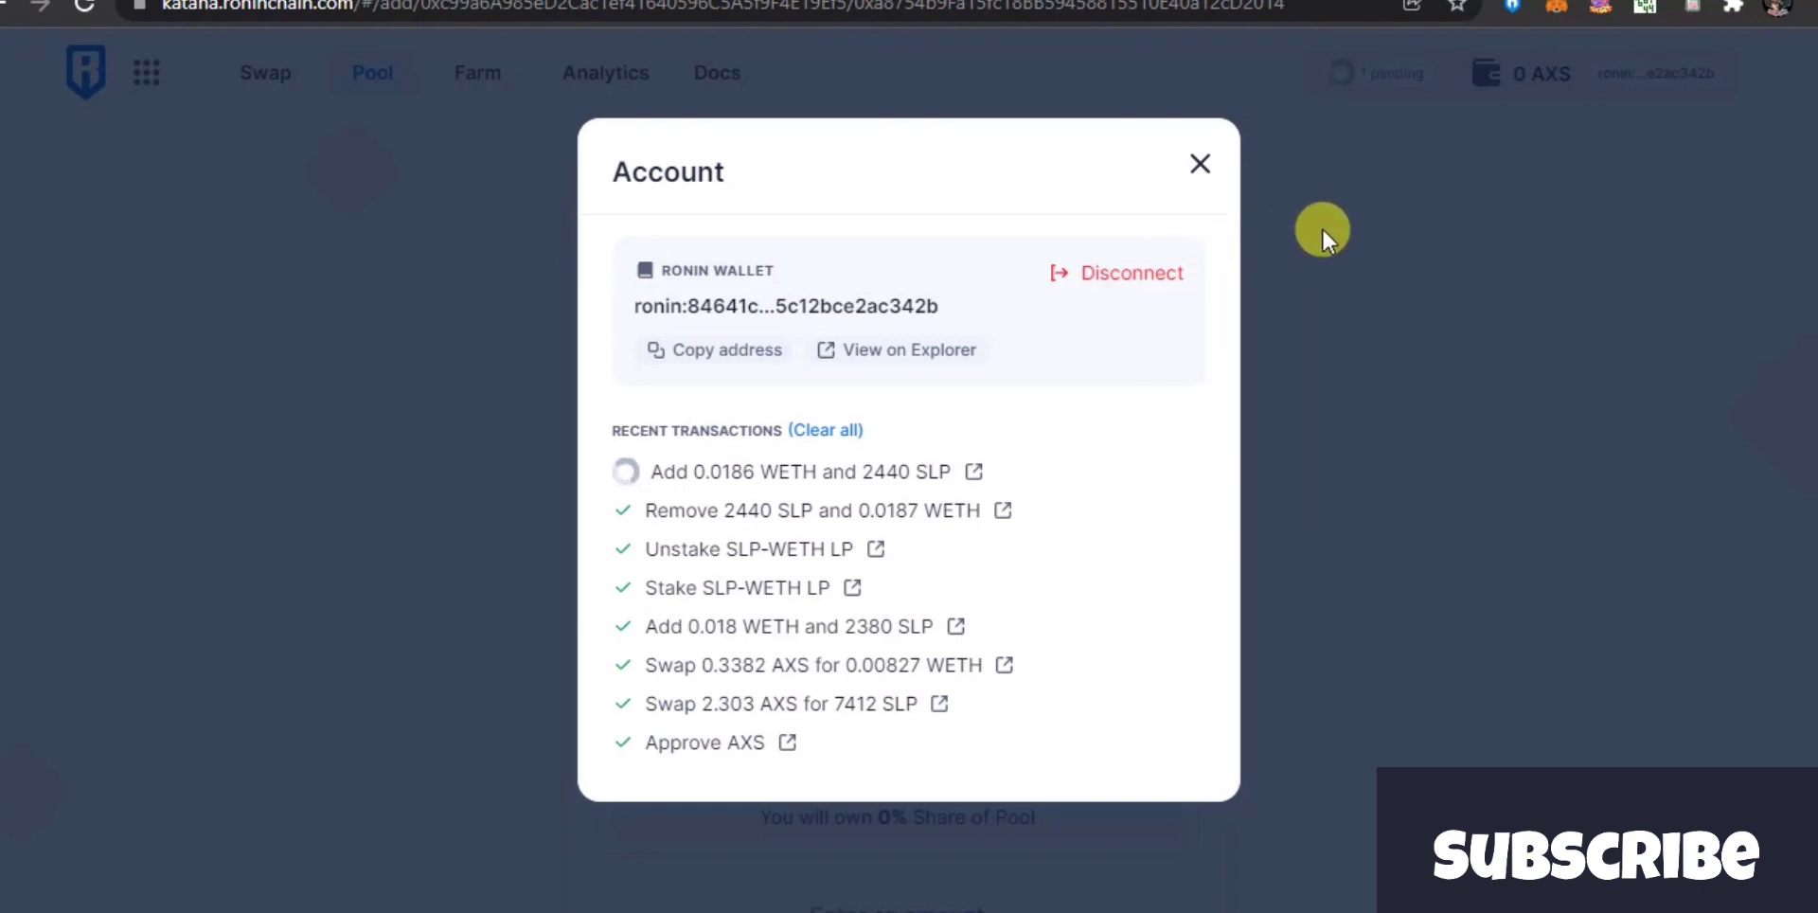
click(1200, 165)
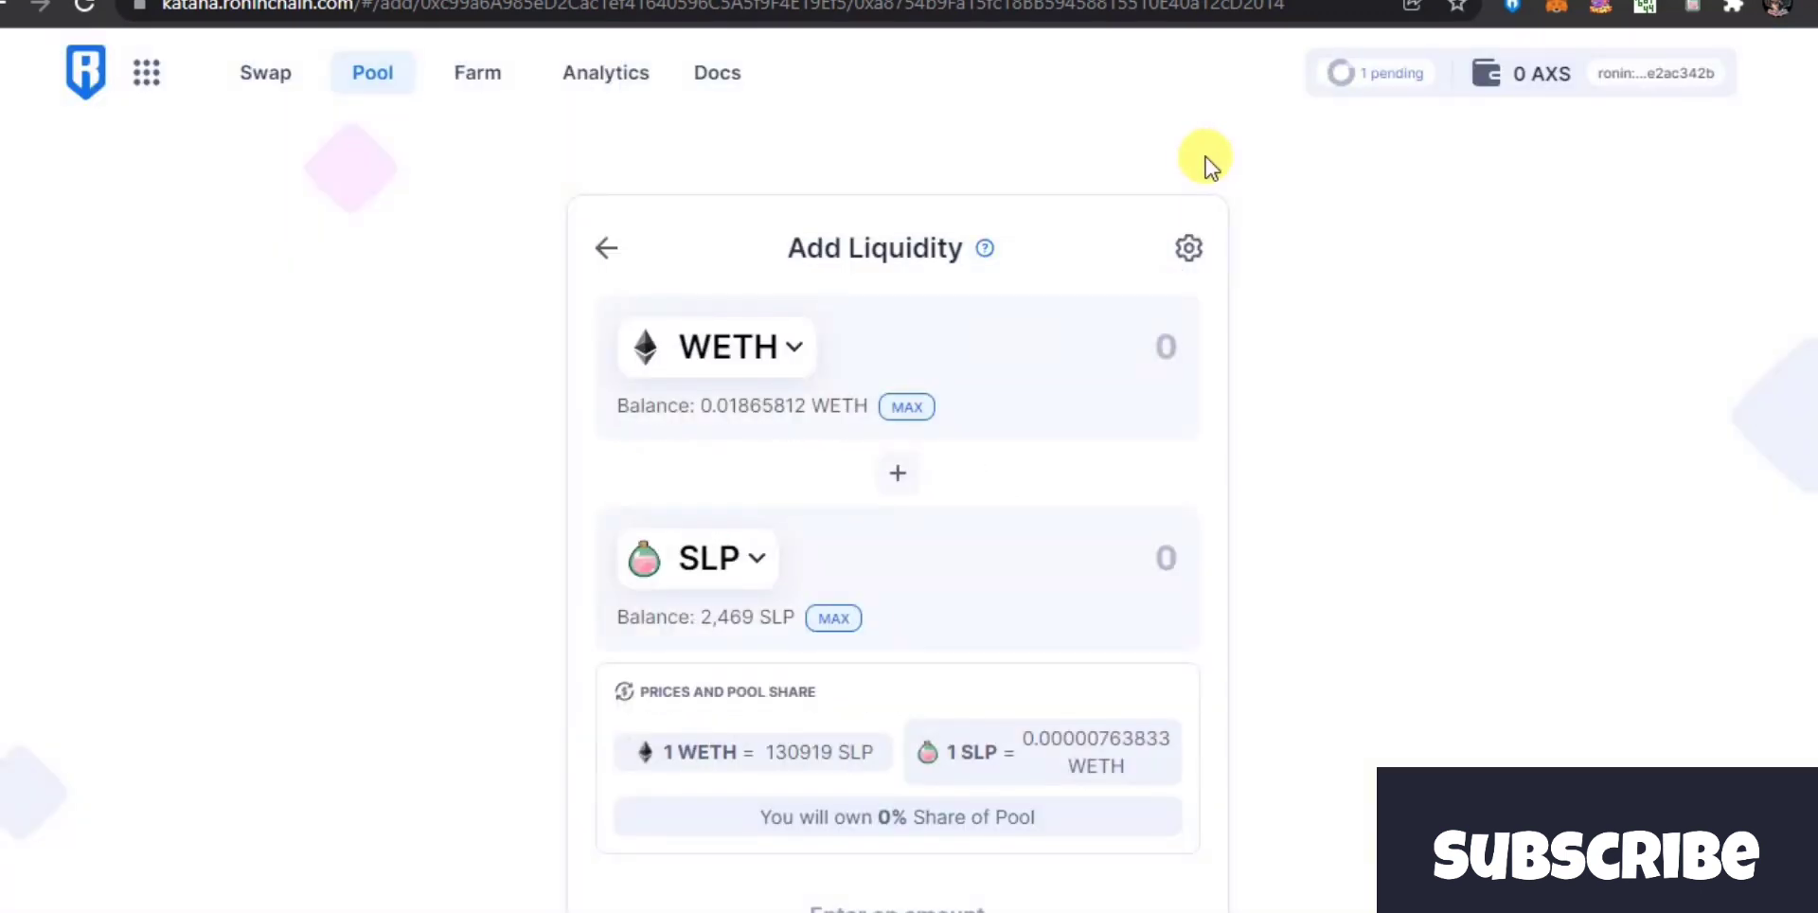
Return to the liquidity pool overview and check the token balances among the Ronin wallet's assets.
click(467, 85)
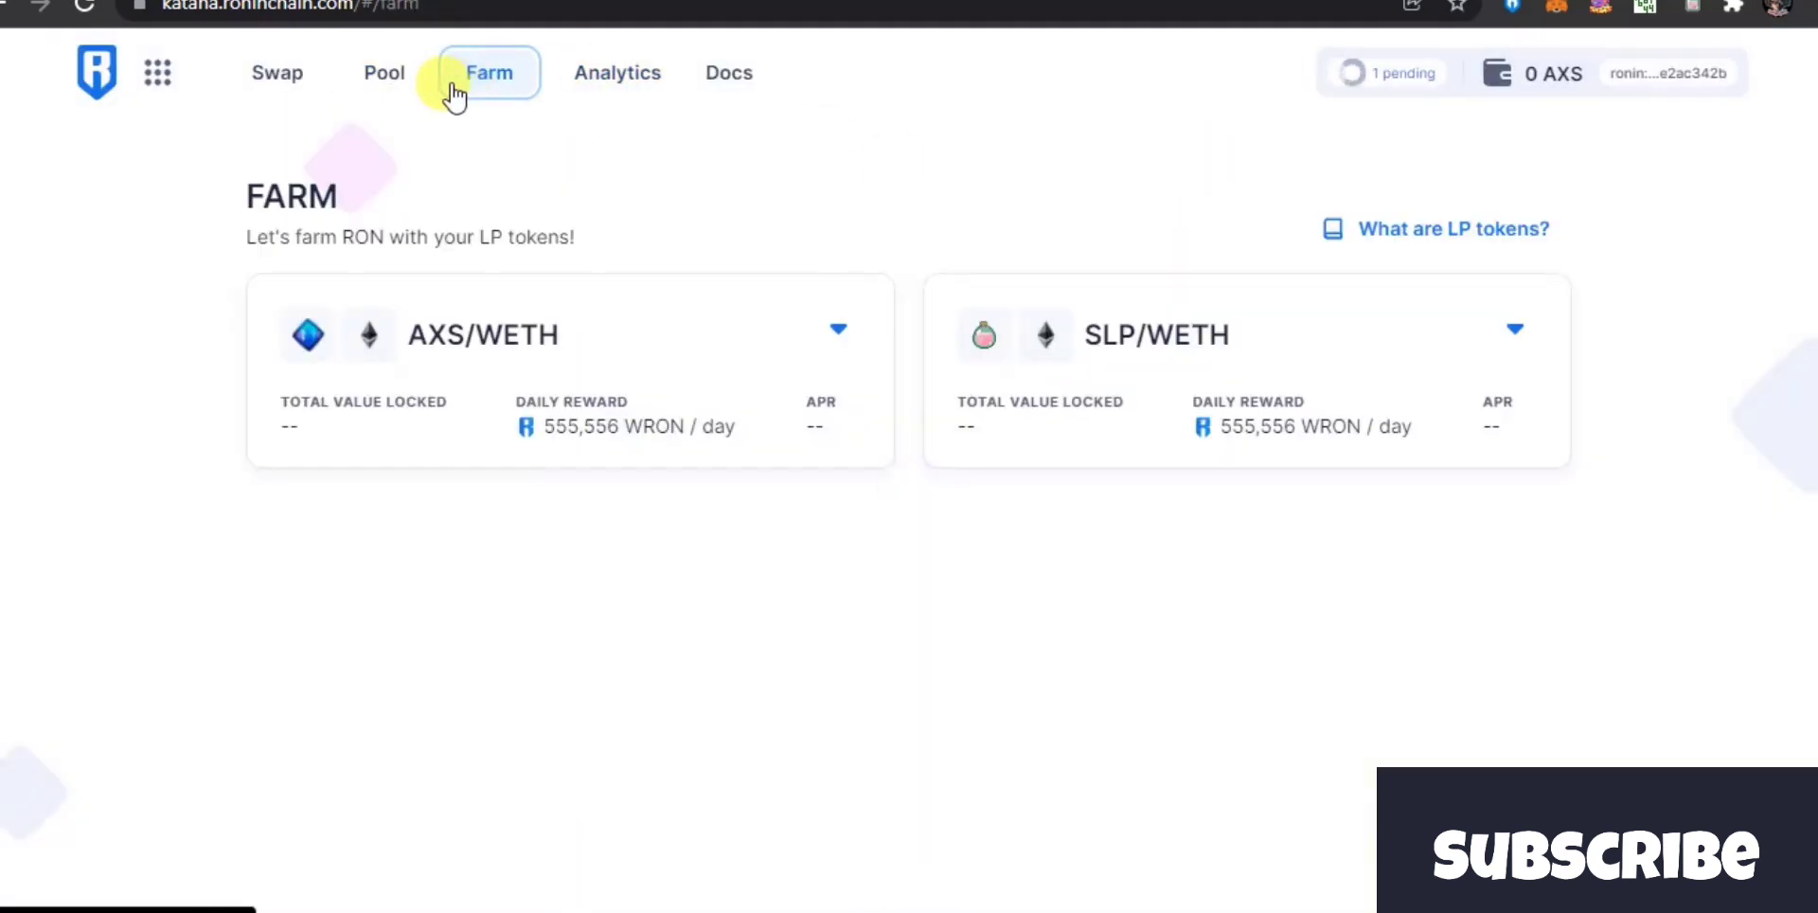
click(390, 72)
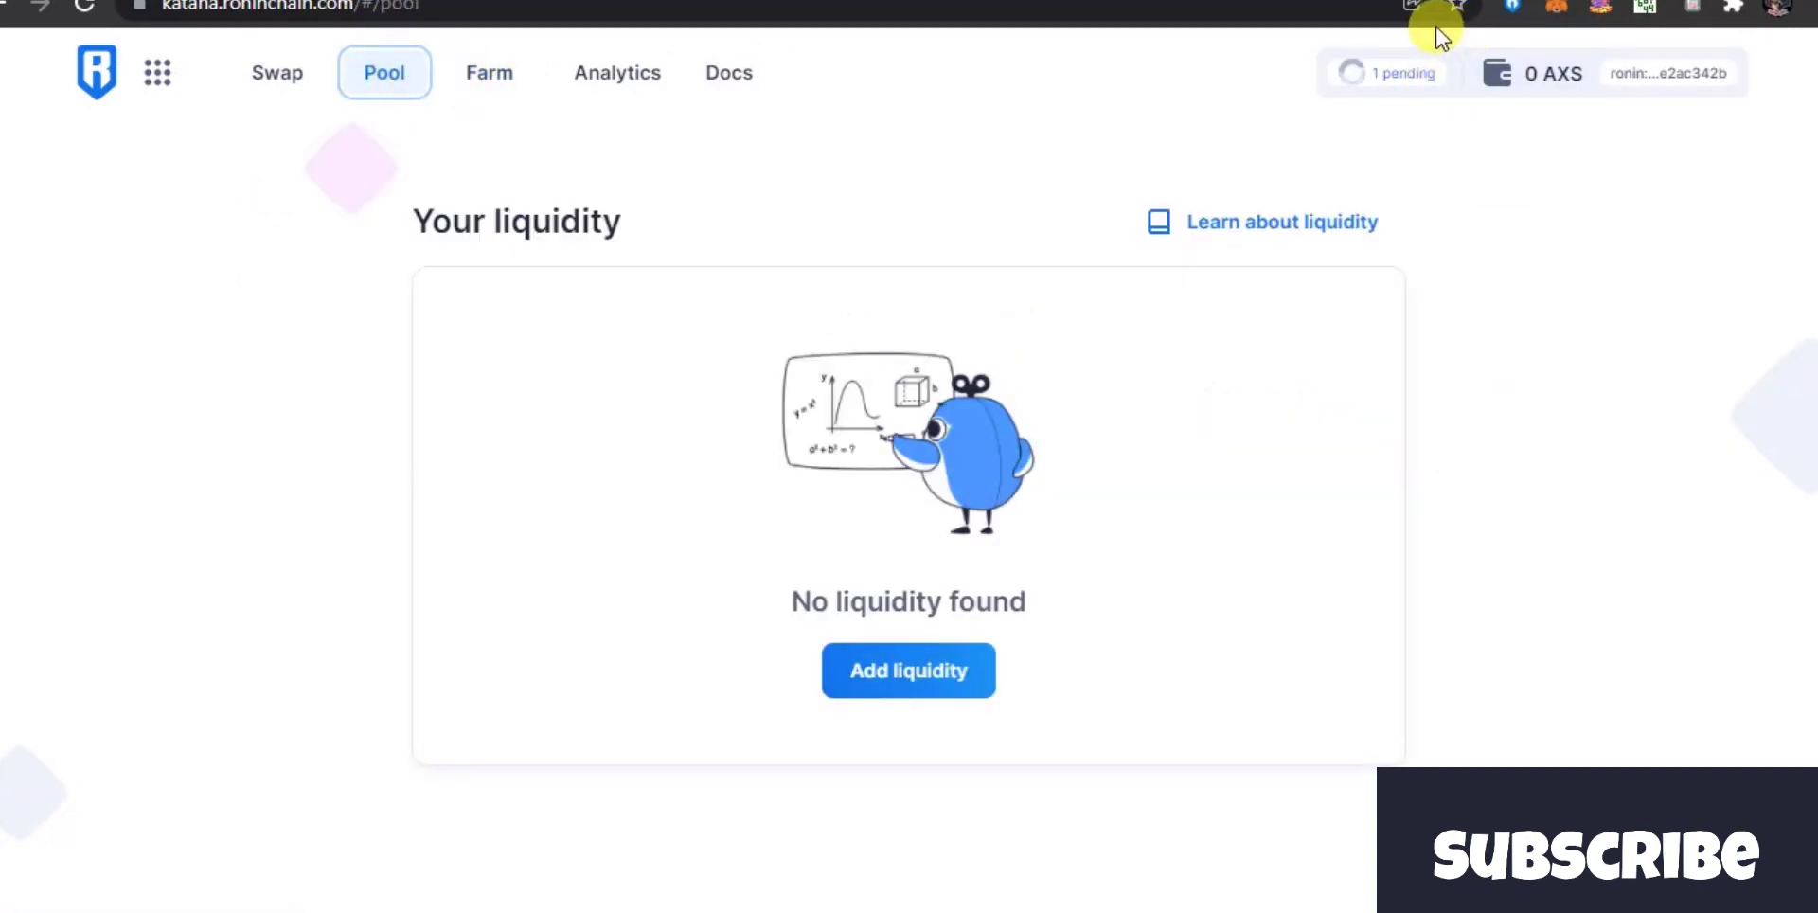
click(1521, 7)
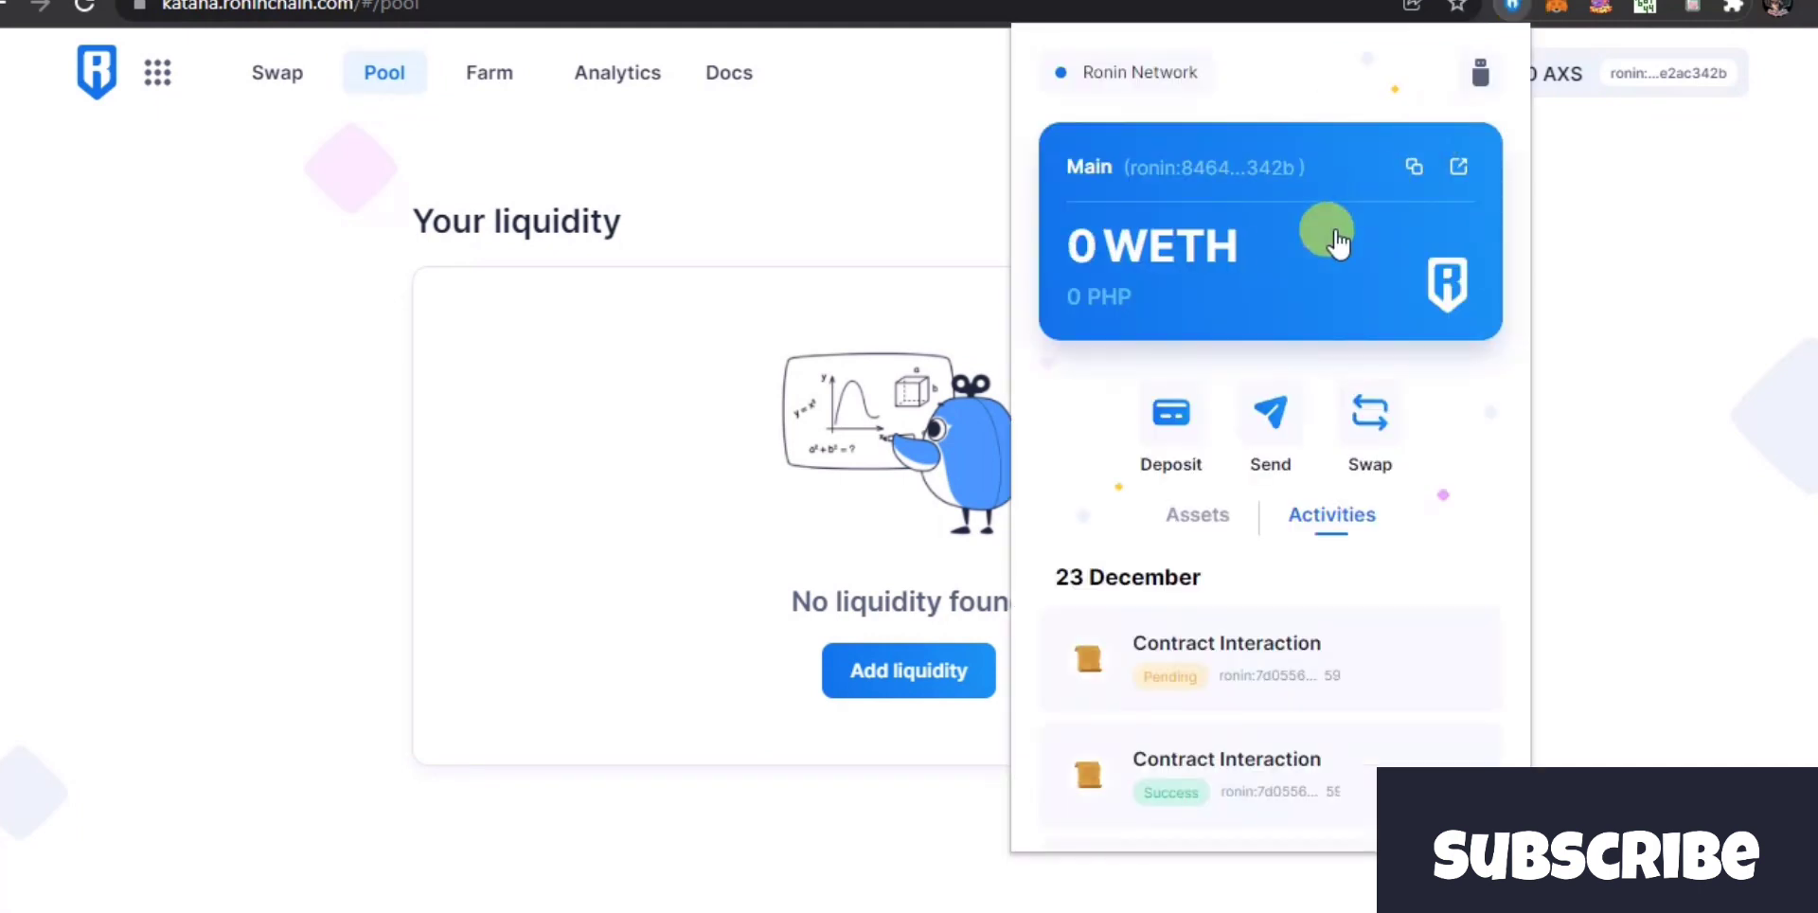
click(1195, 519)
scroll(1207, 379, down, 3)
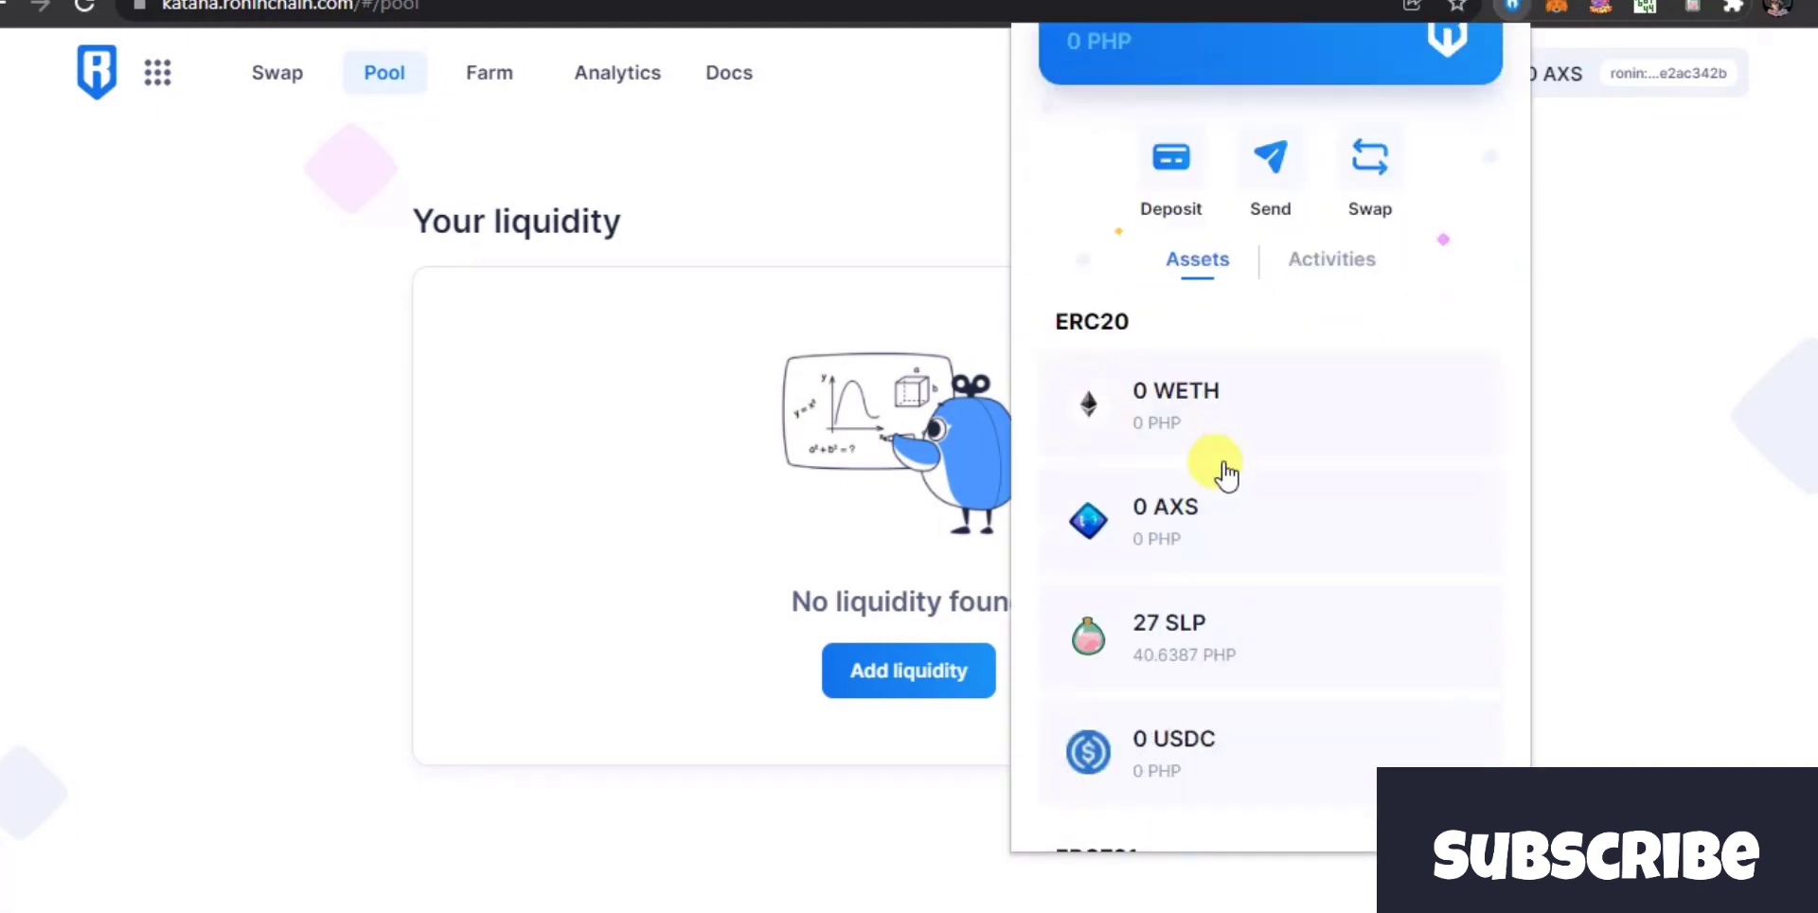
scroll(1201, 303, up, 3)
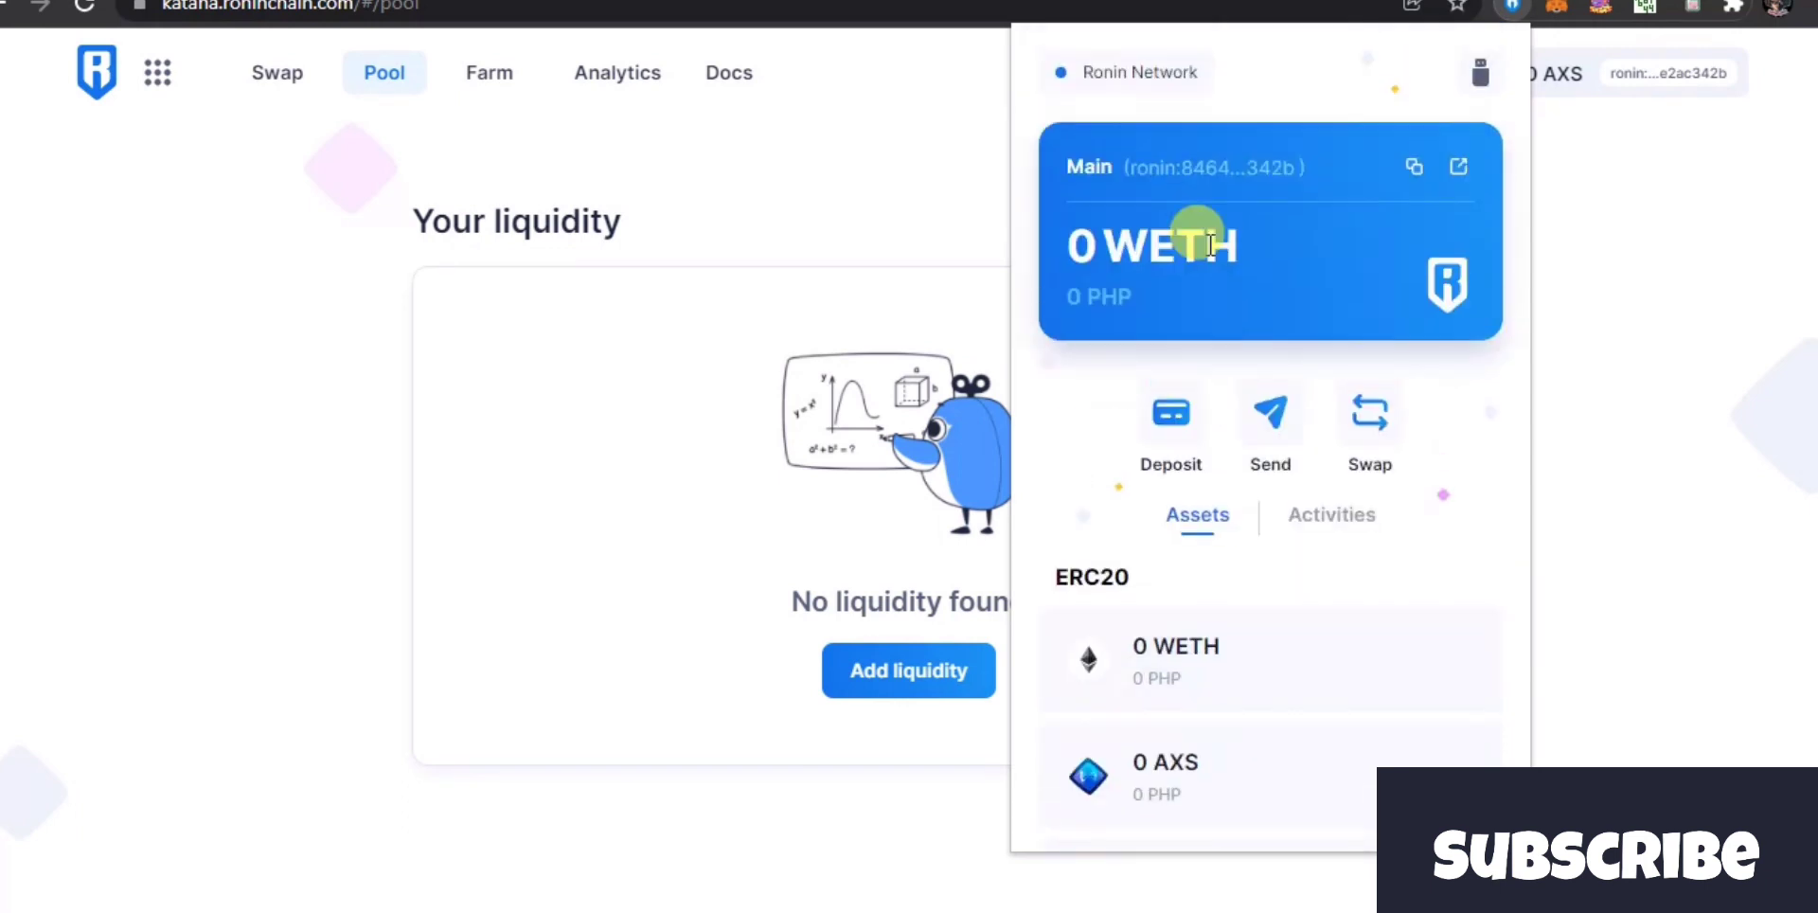
scroll(1202, 705, down, 3)
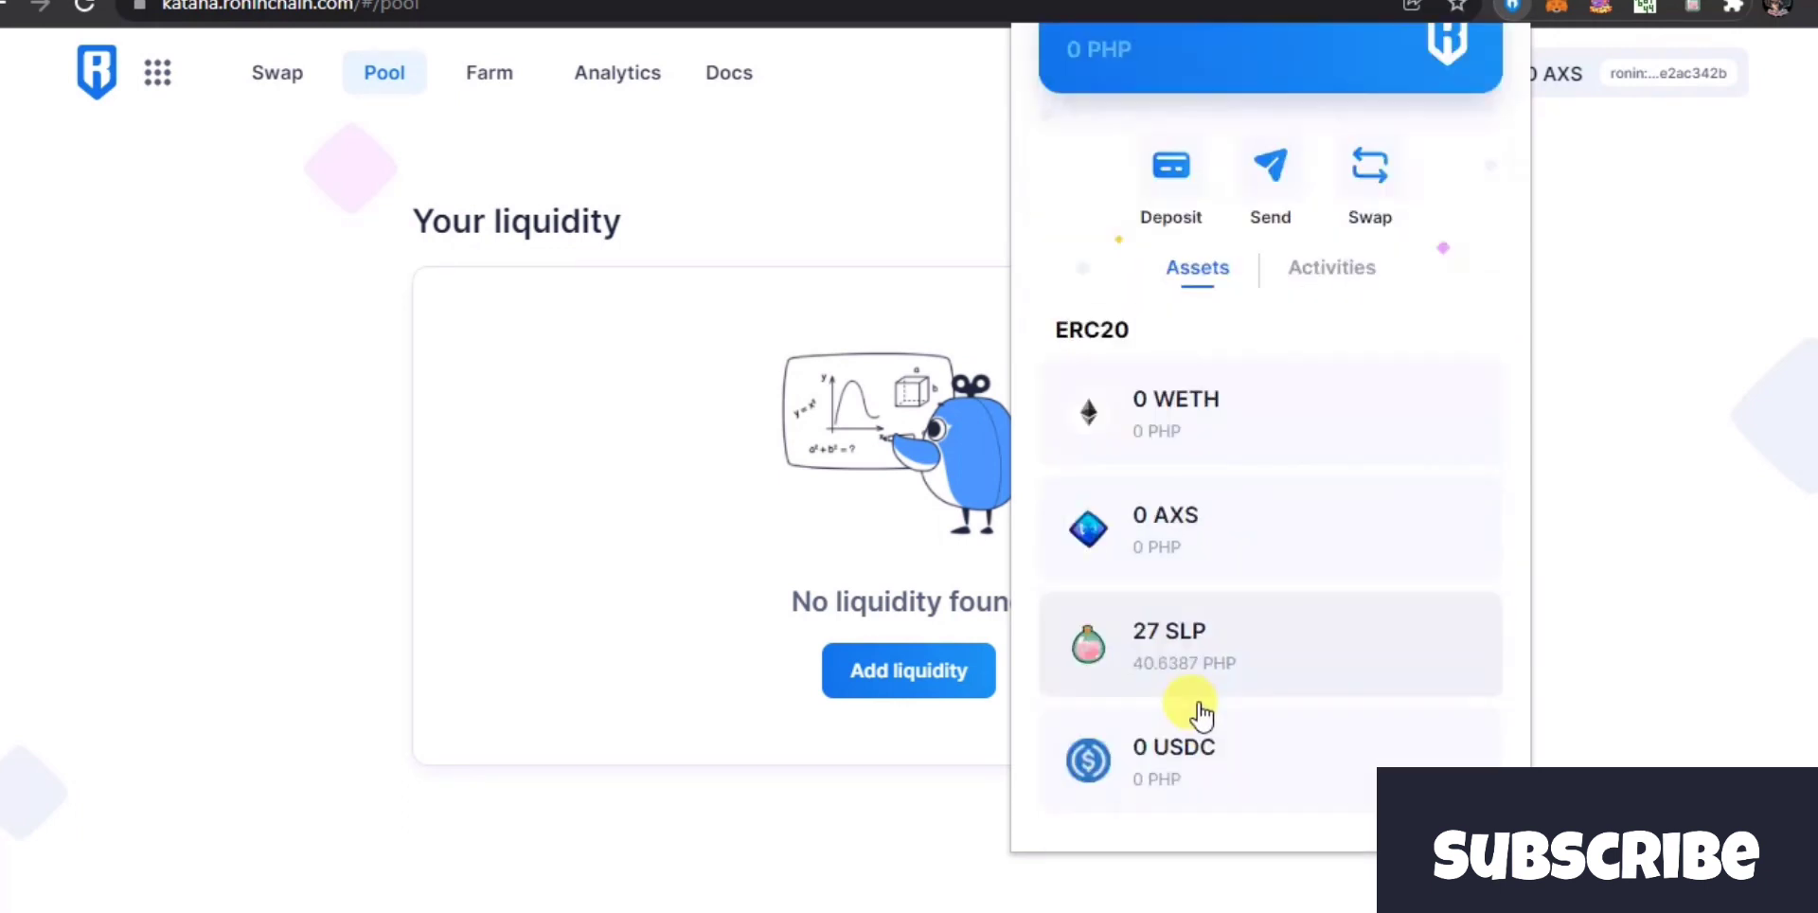
scroll(1197, 223, up, 3)
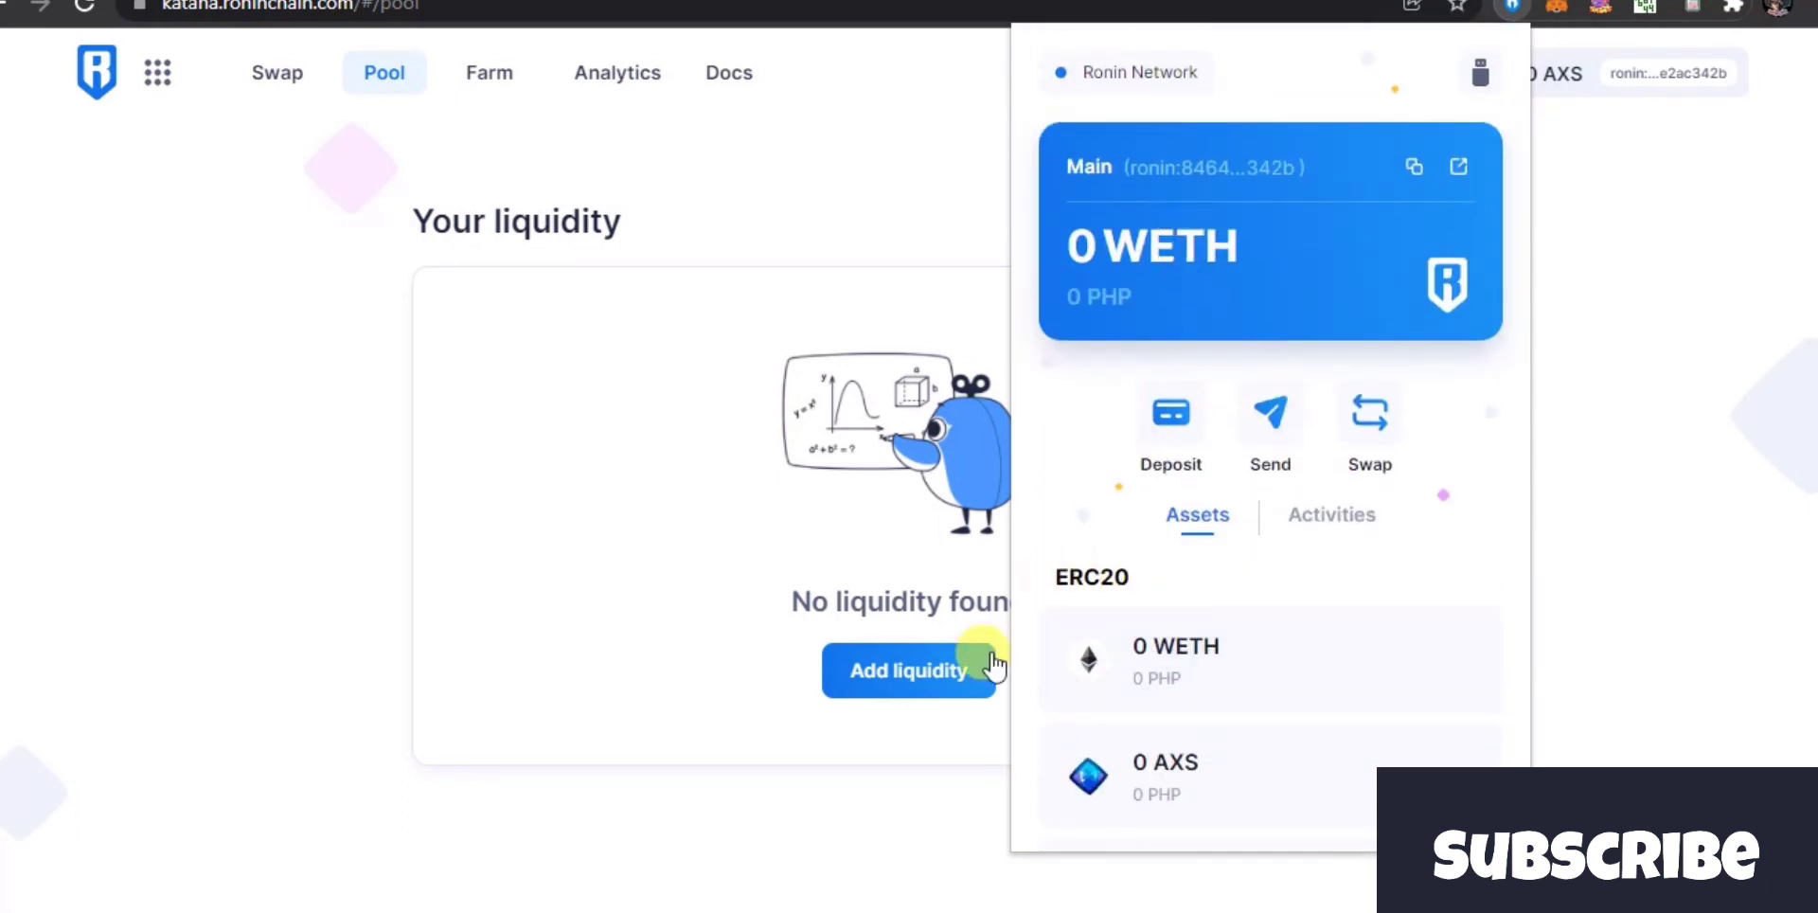
click(224, 525)
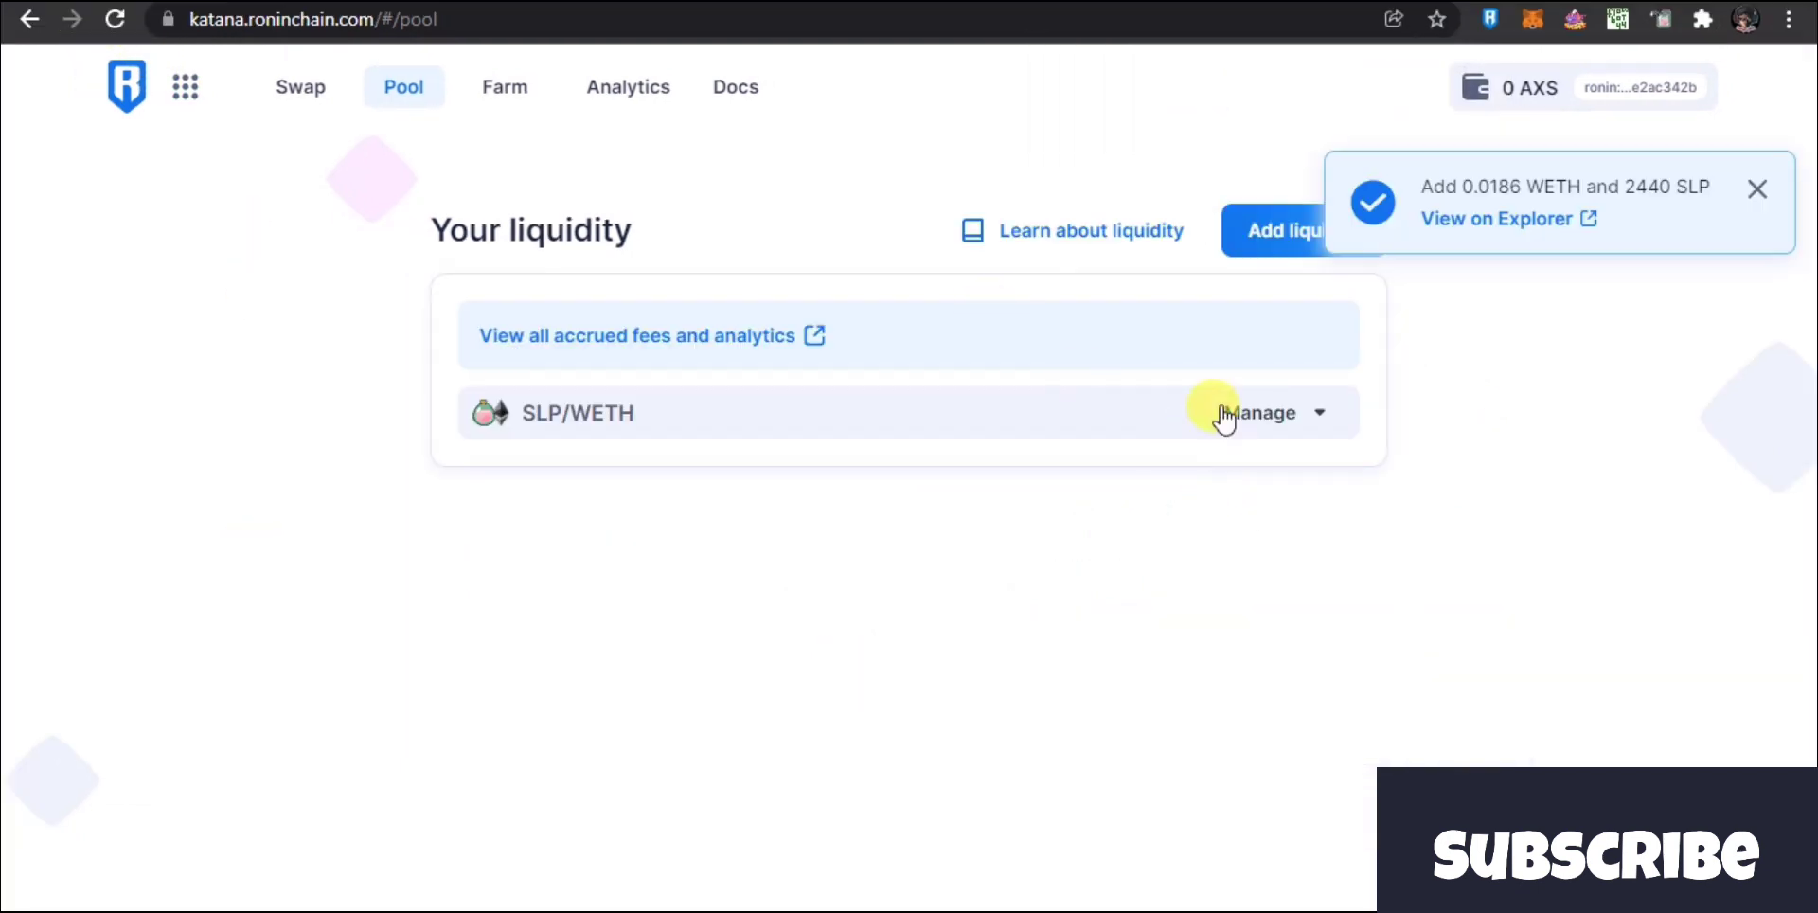
Expand the SLP/WETH liquidity position, and open the details of the SLP/WETH farm.
click(1258, 417)
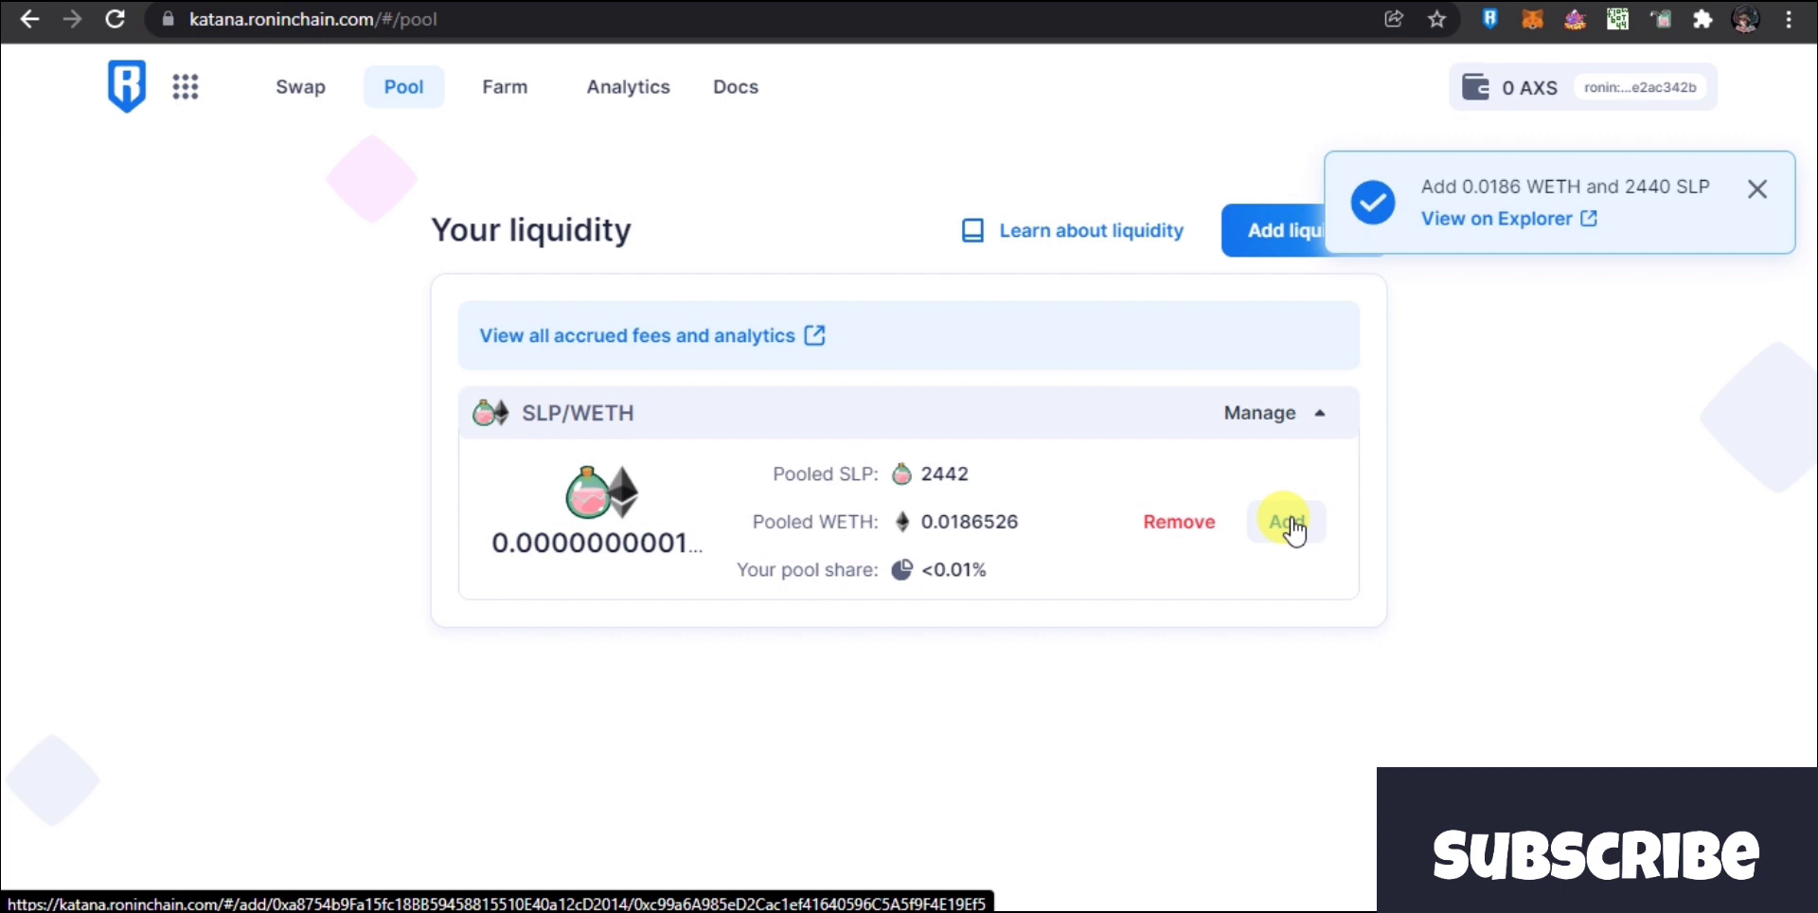
click(520, 108)
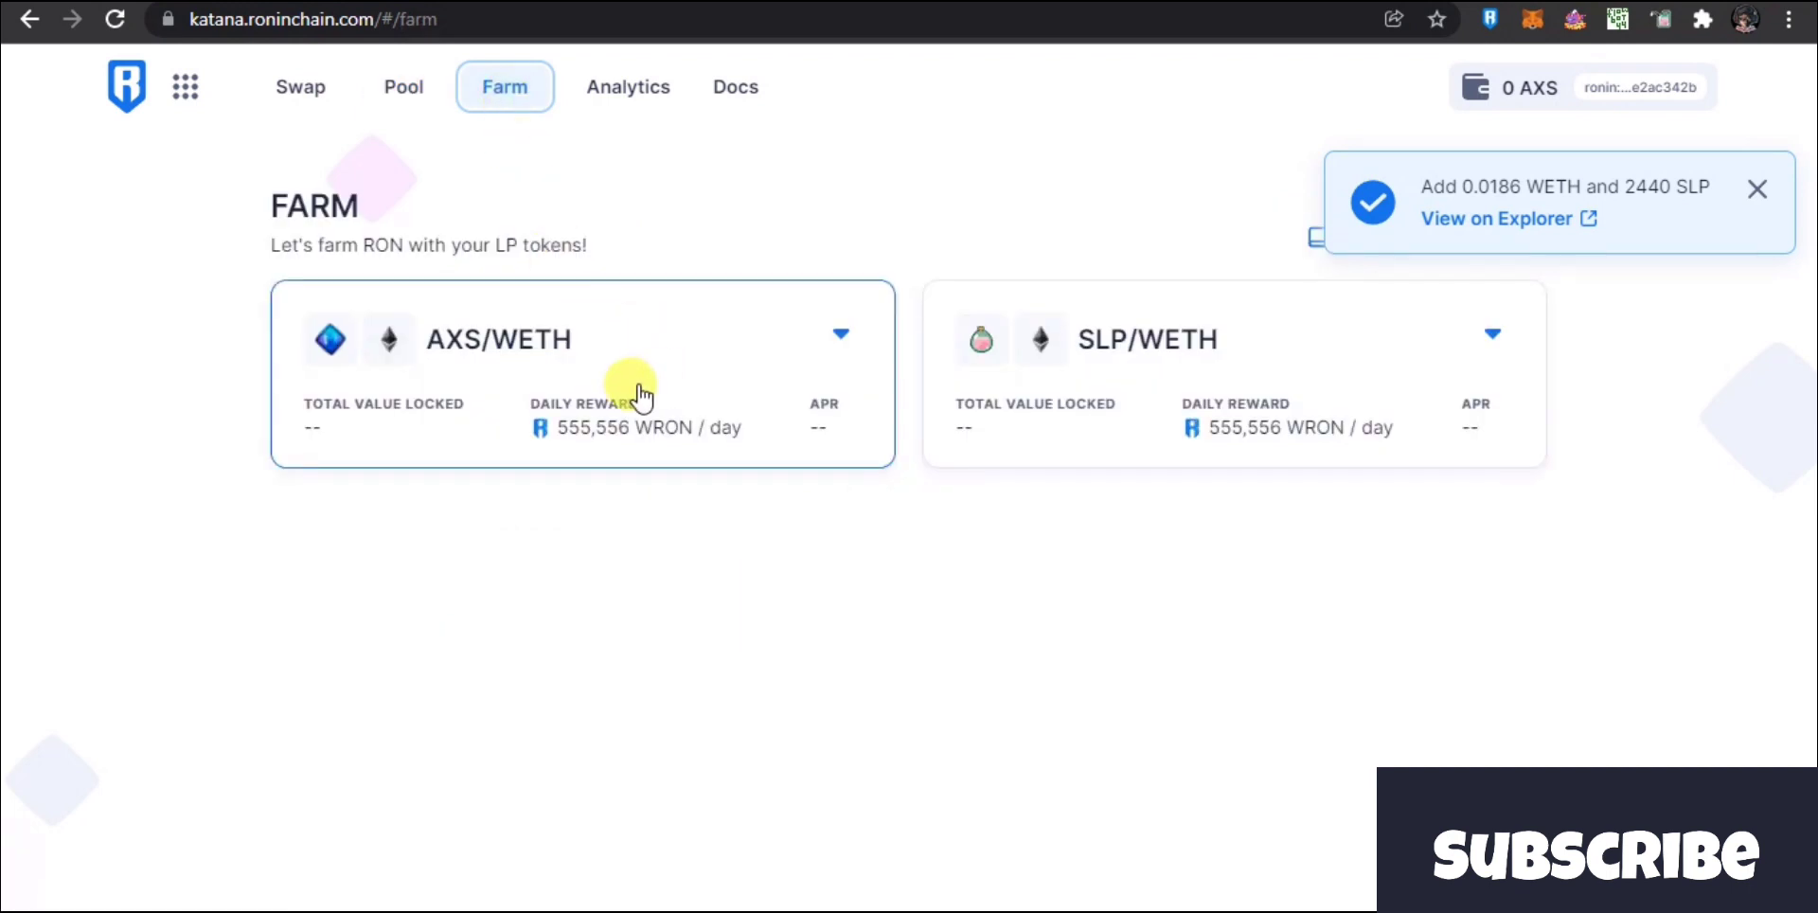
click(1754, 194)
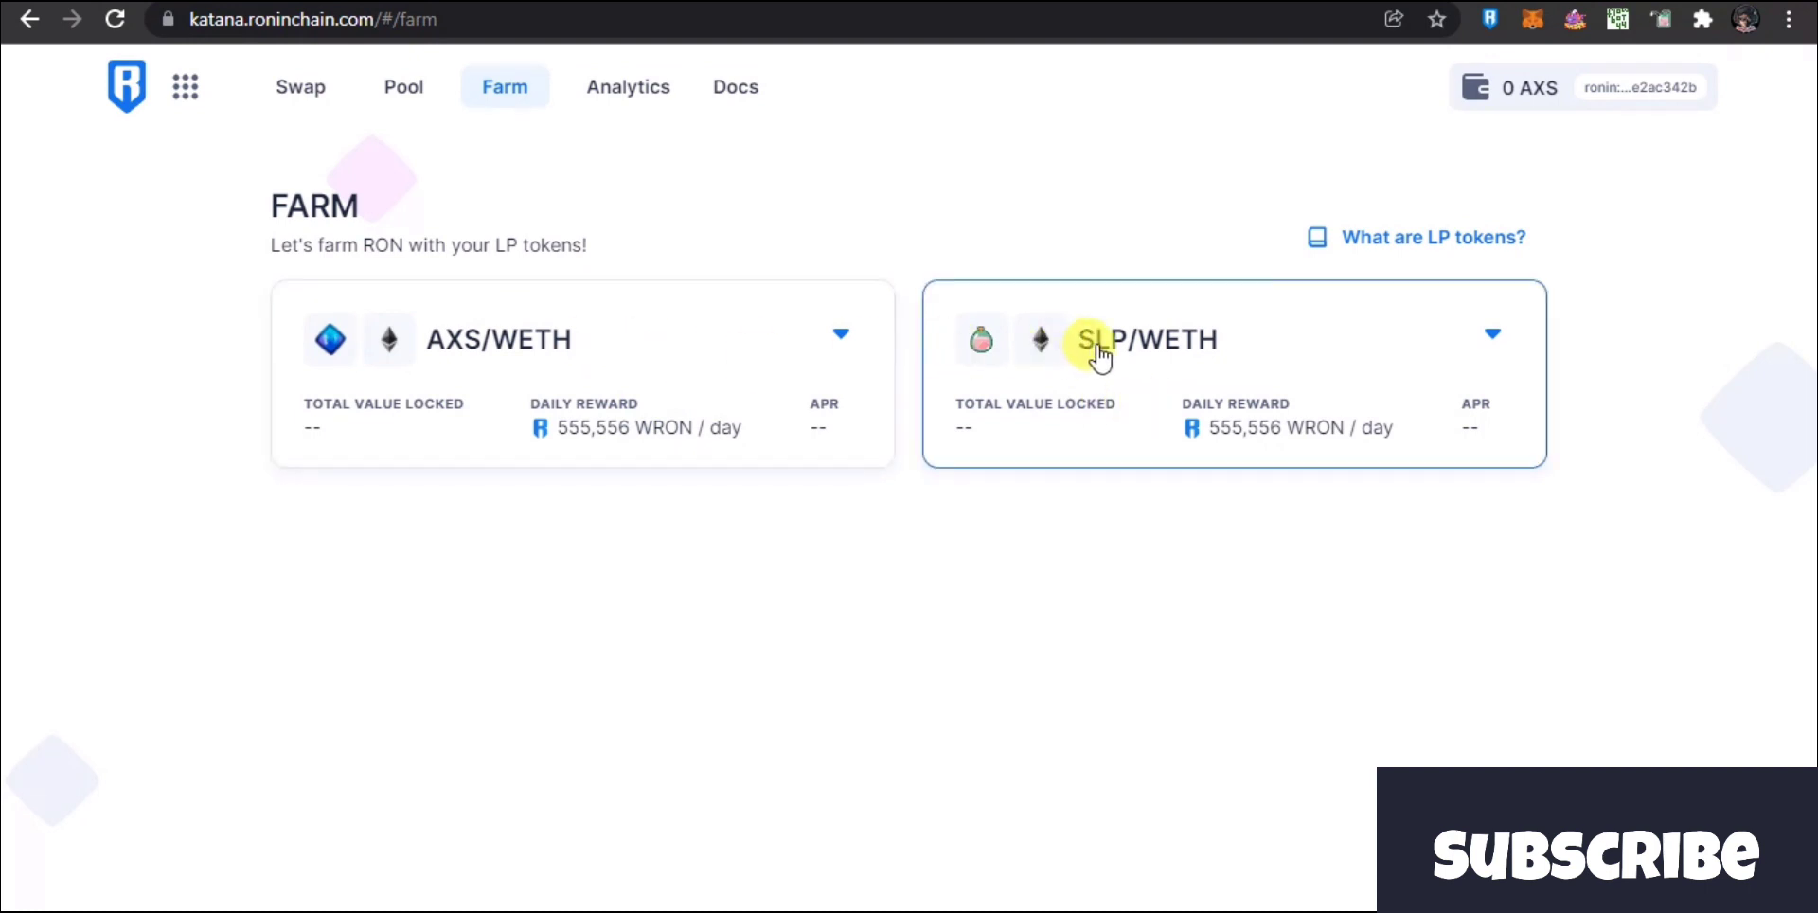
click(1298, 374)
scroll(1376, 485, down, 1)
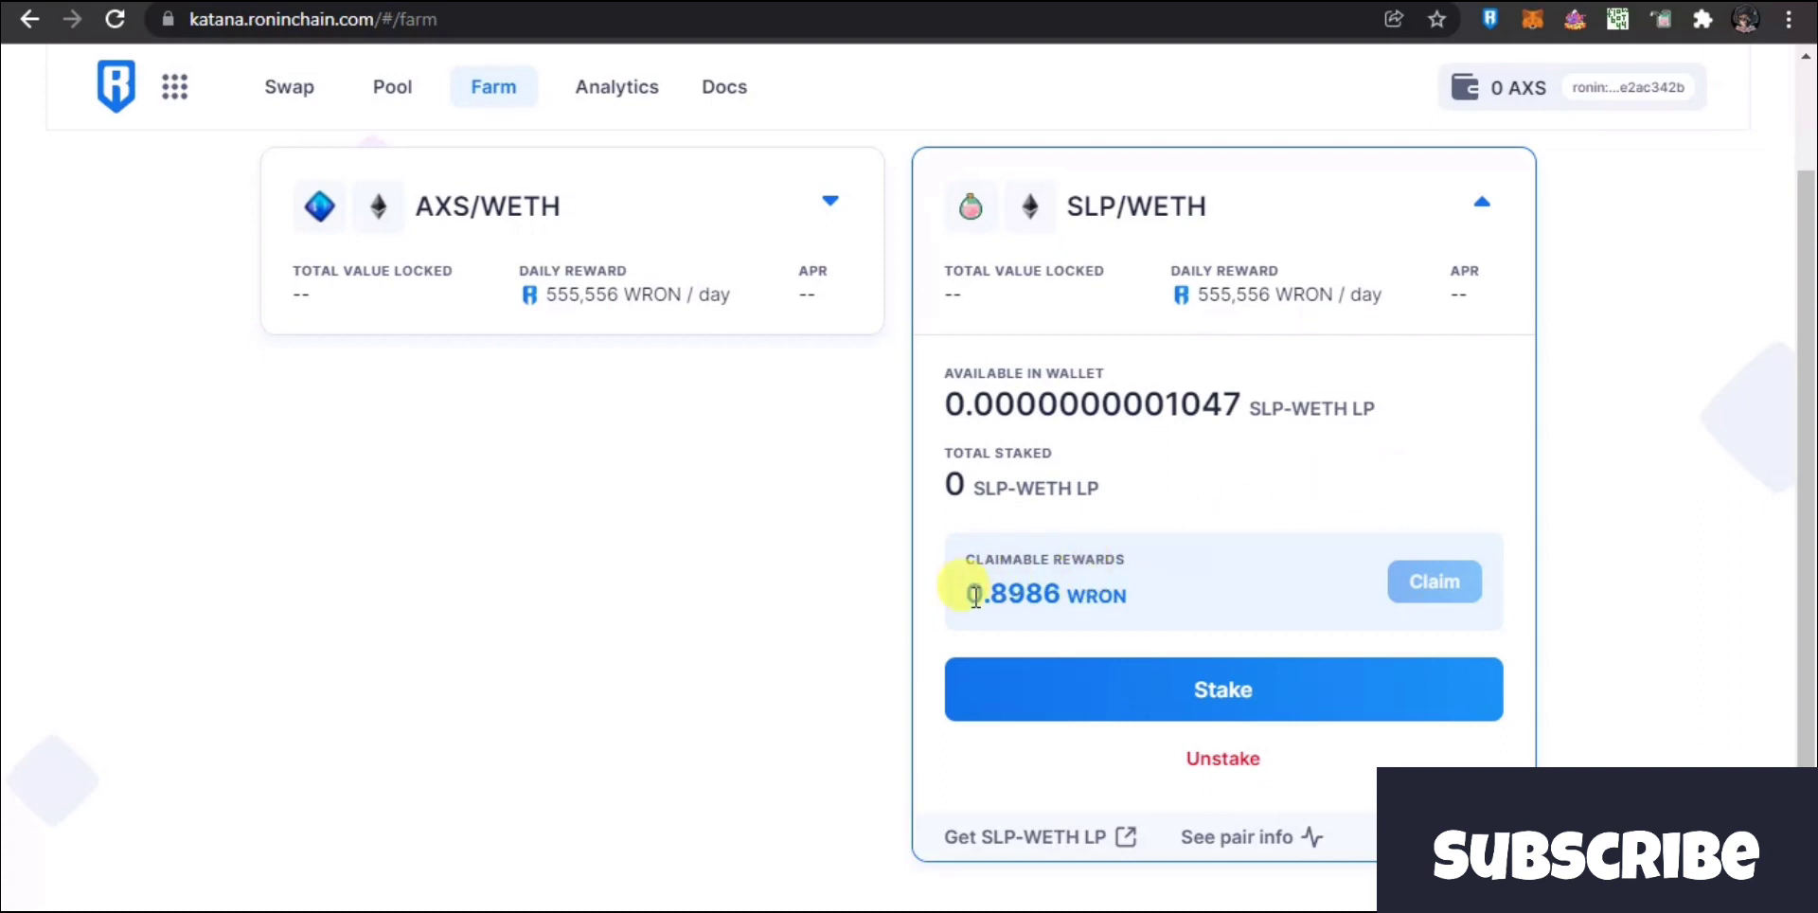
Examine the SLP/WETH farm's claimable WRON rewards and the SLP-WETH LP amount available in the wallet.
drag(989, 594, 1153, 614)
click(1157, 612)
drag(958, 399, 1248, 409)
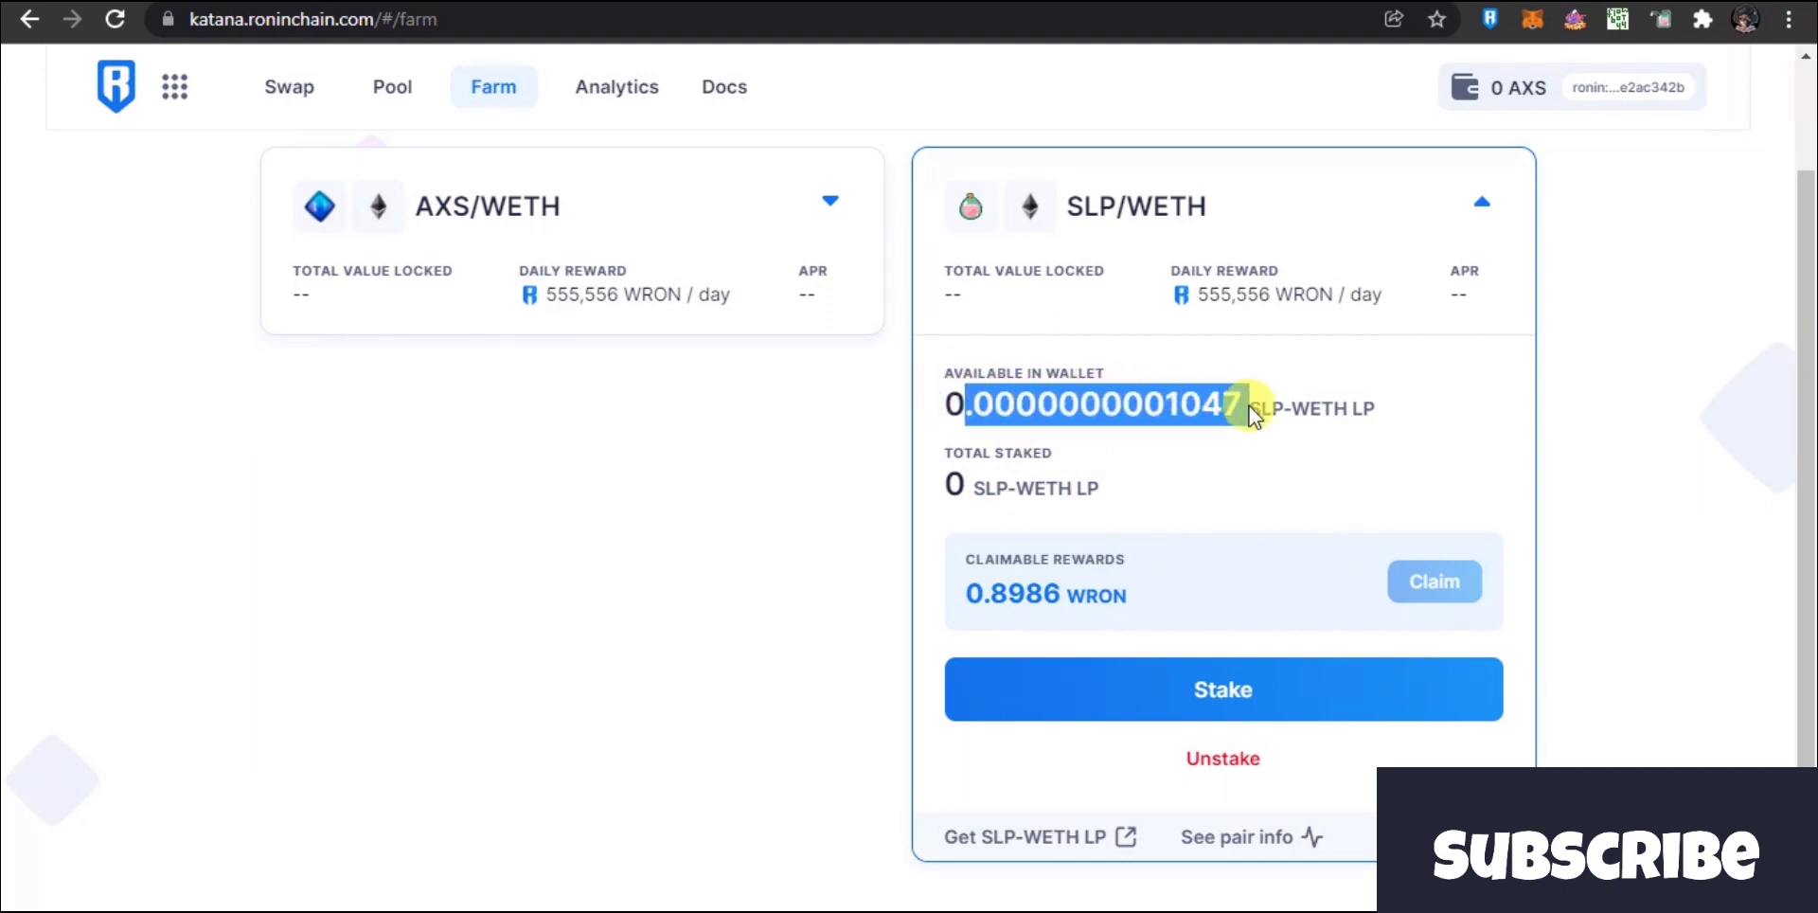
click(1221, 409)
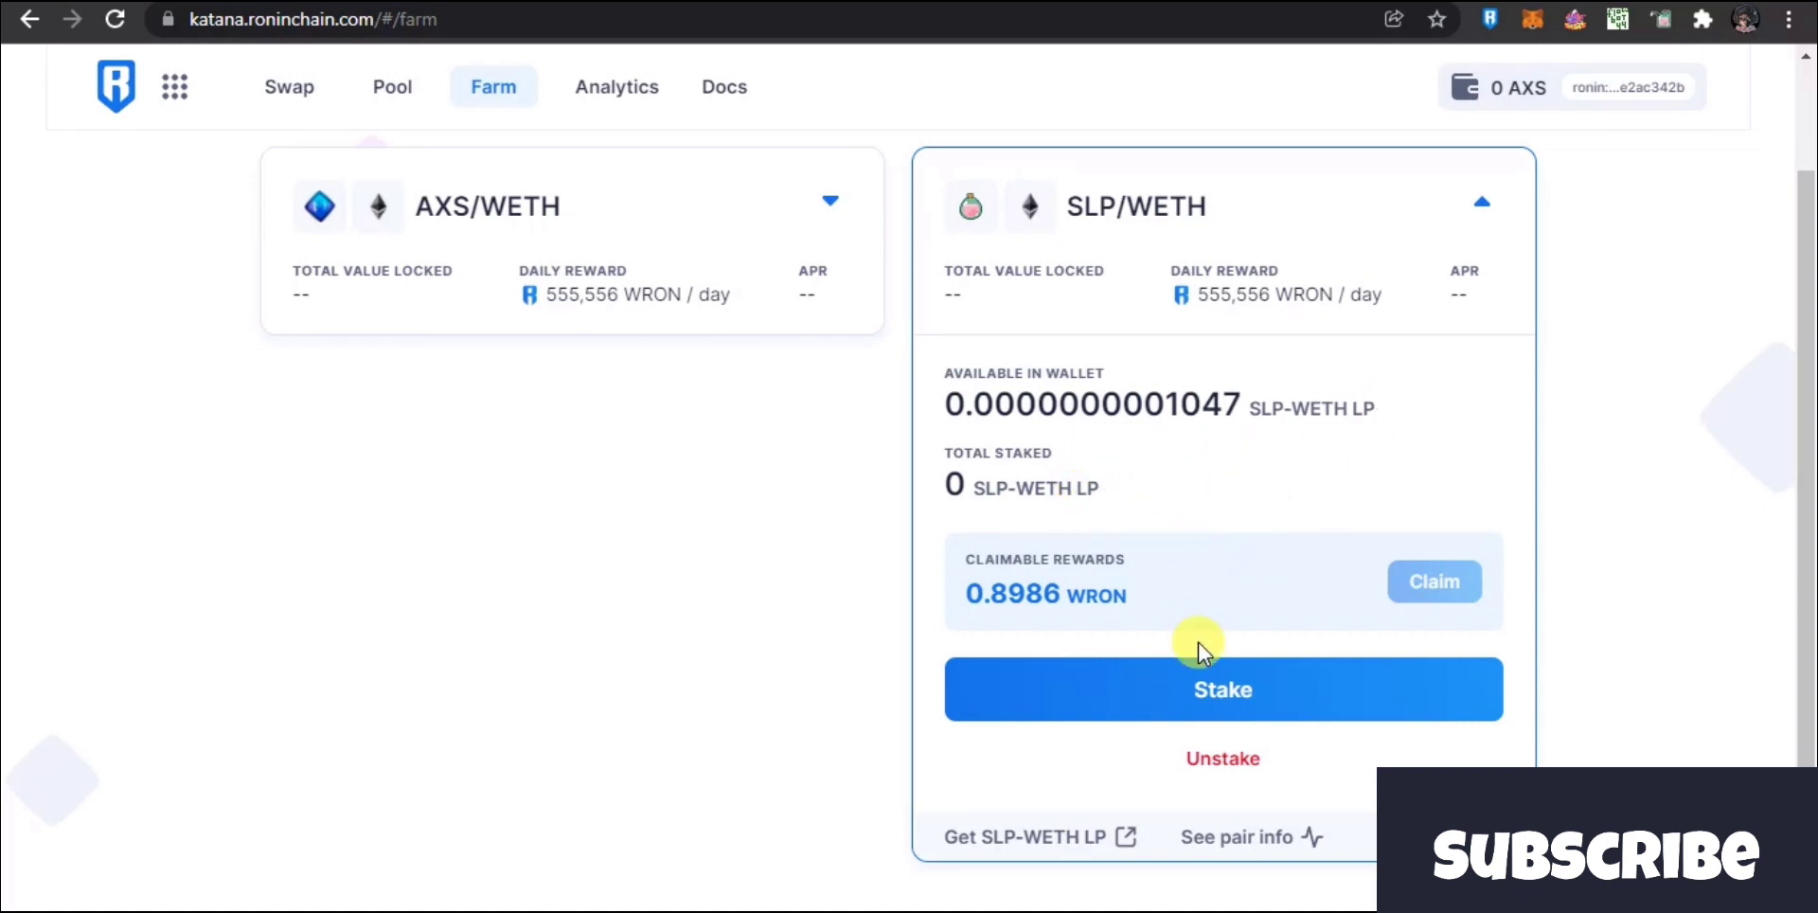
Stake the maximum SLP-WETH LP balance in the SLP/WETH farm and confirm the transaction in the Ronin wallet.
click(1201, 694)
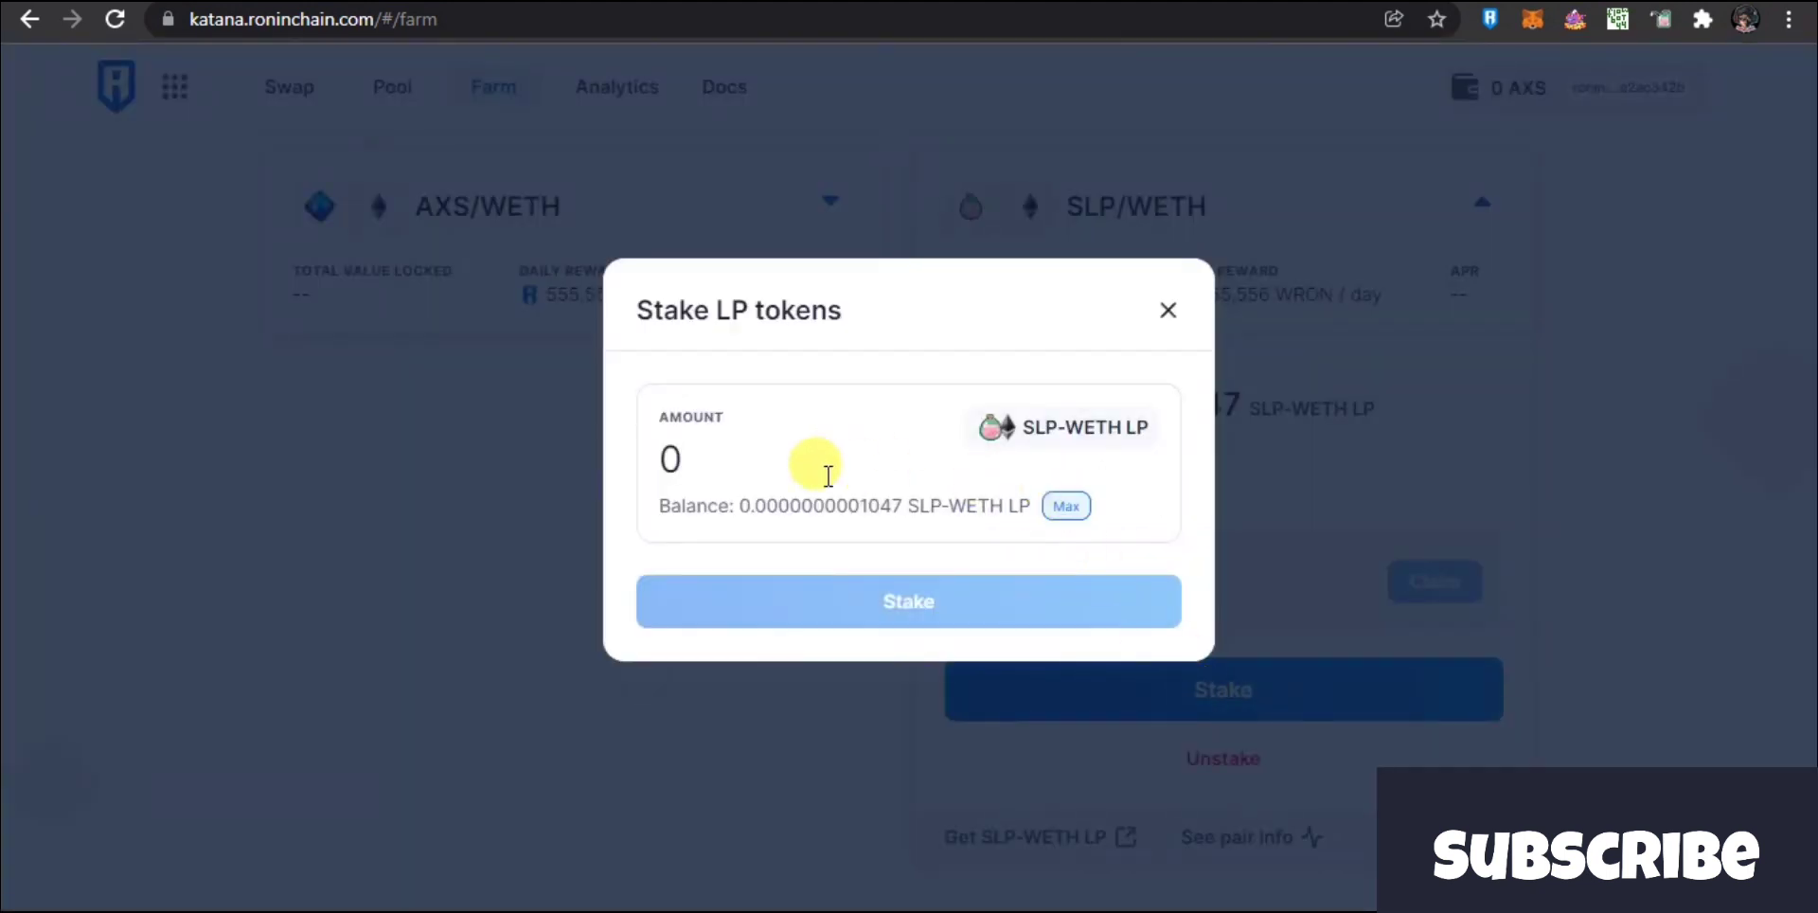
click(1067, 509)
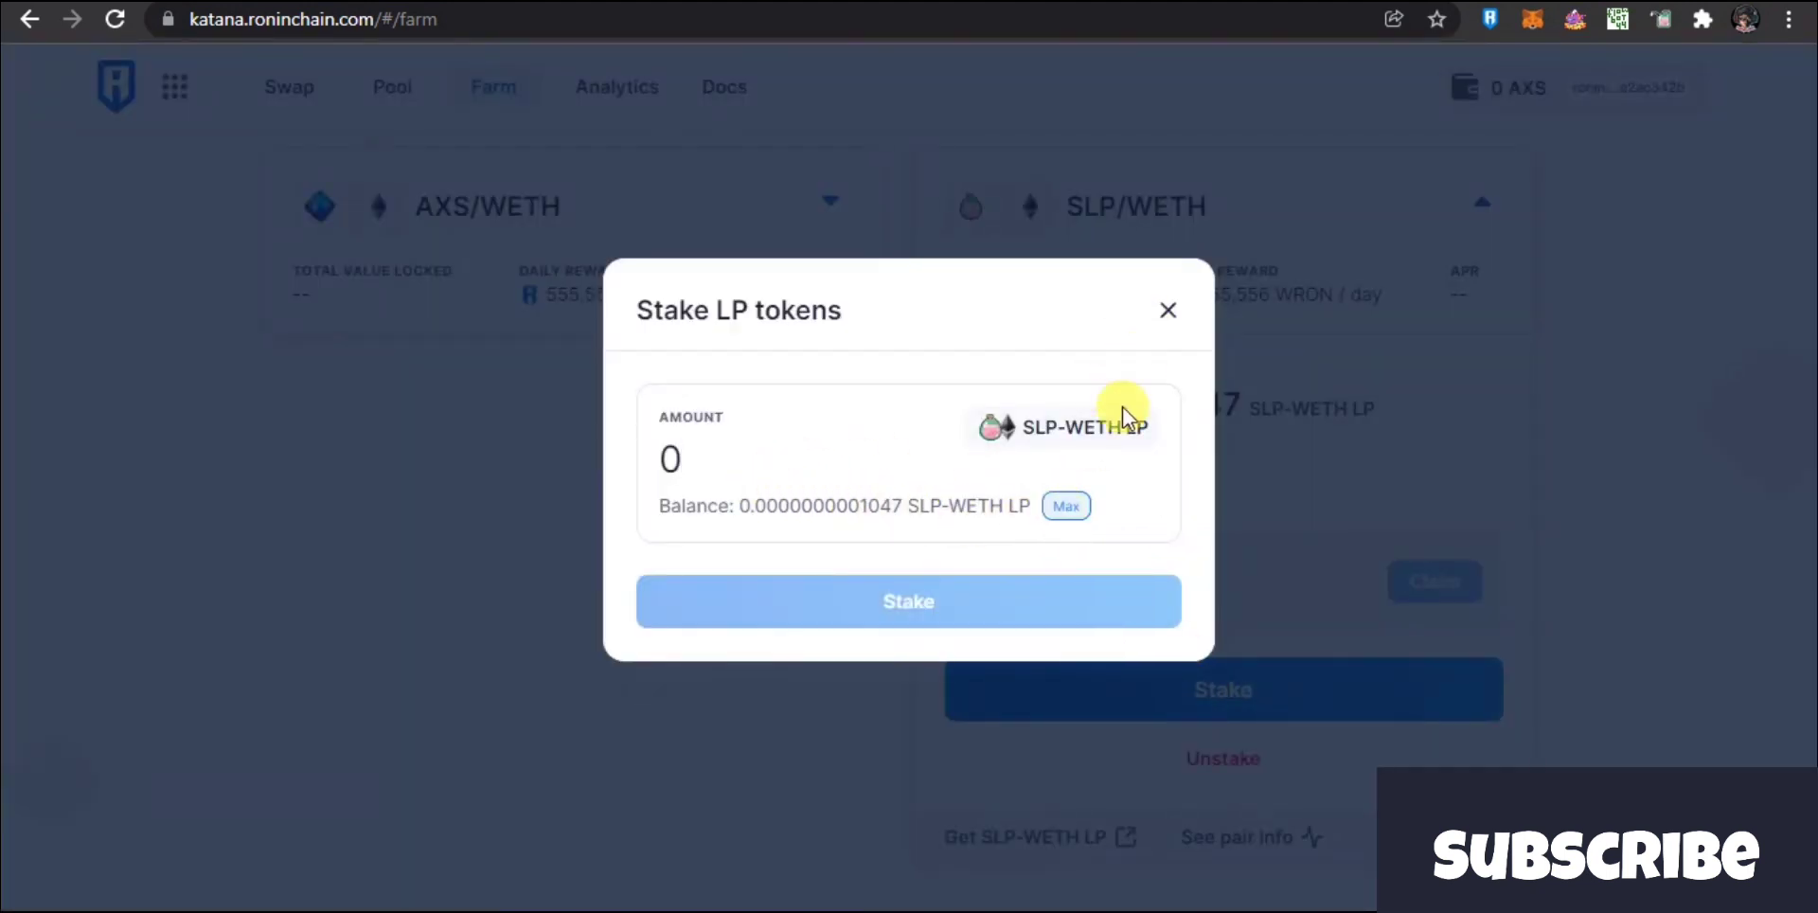
click(1070, 507)
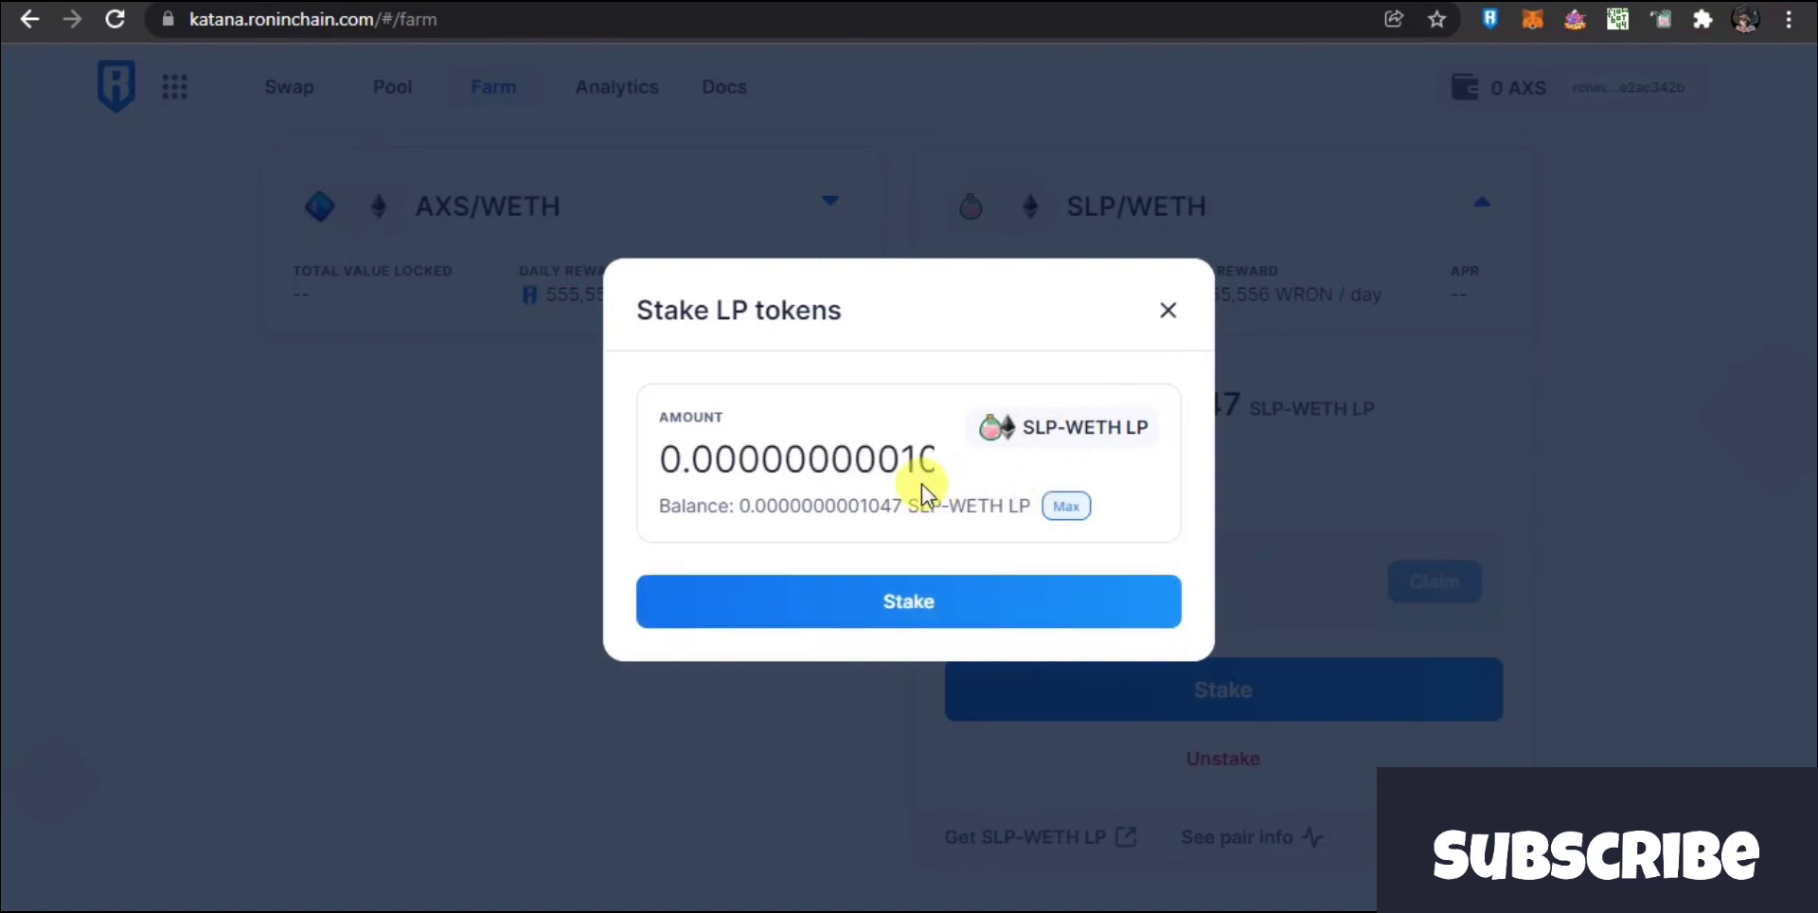
click(866, 601)
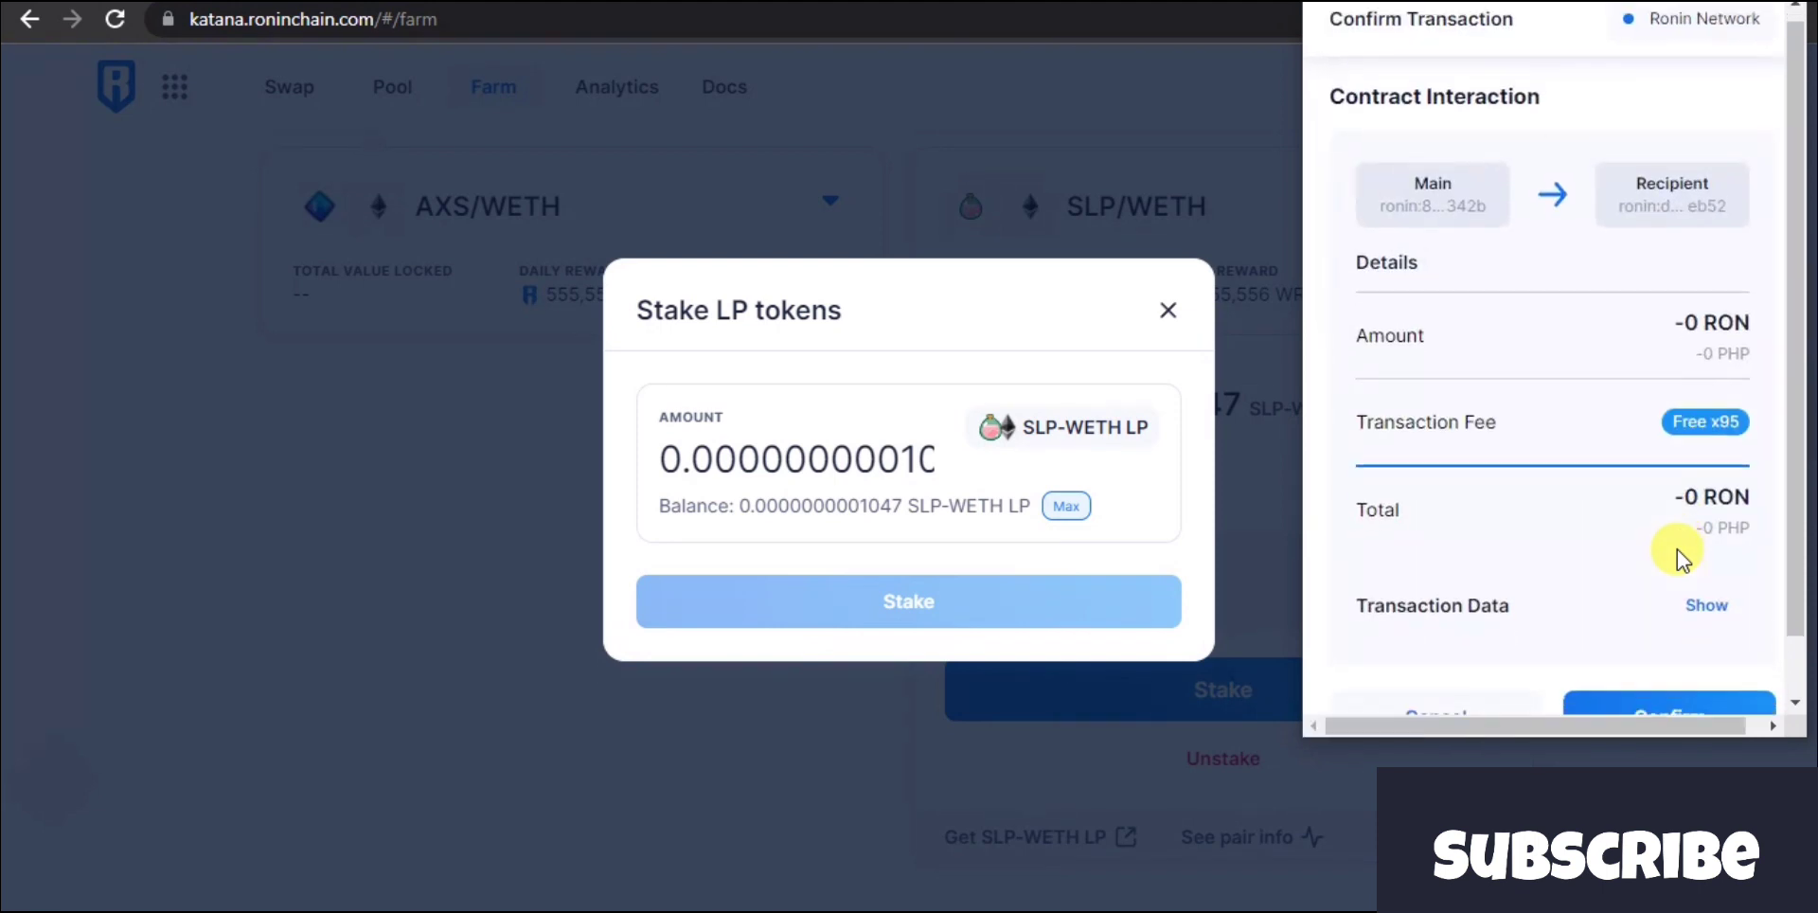
scroll(1678, 549, down, 1)
click(1648, 667)
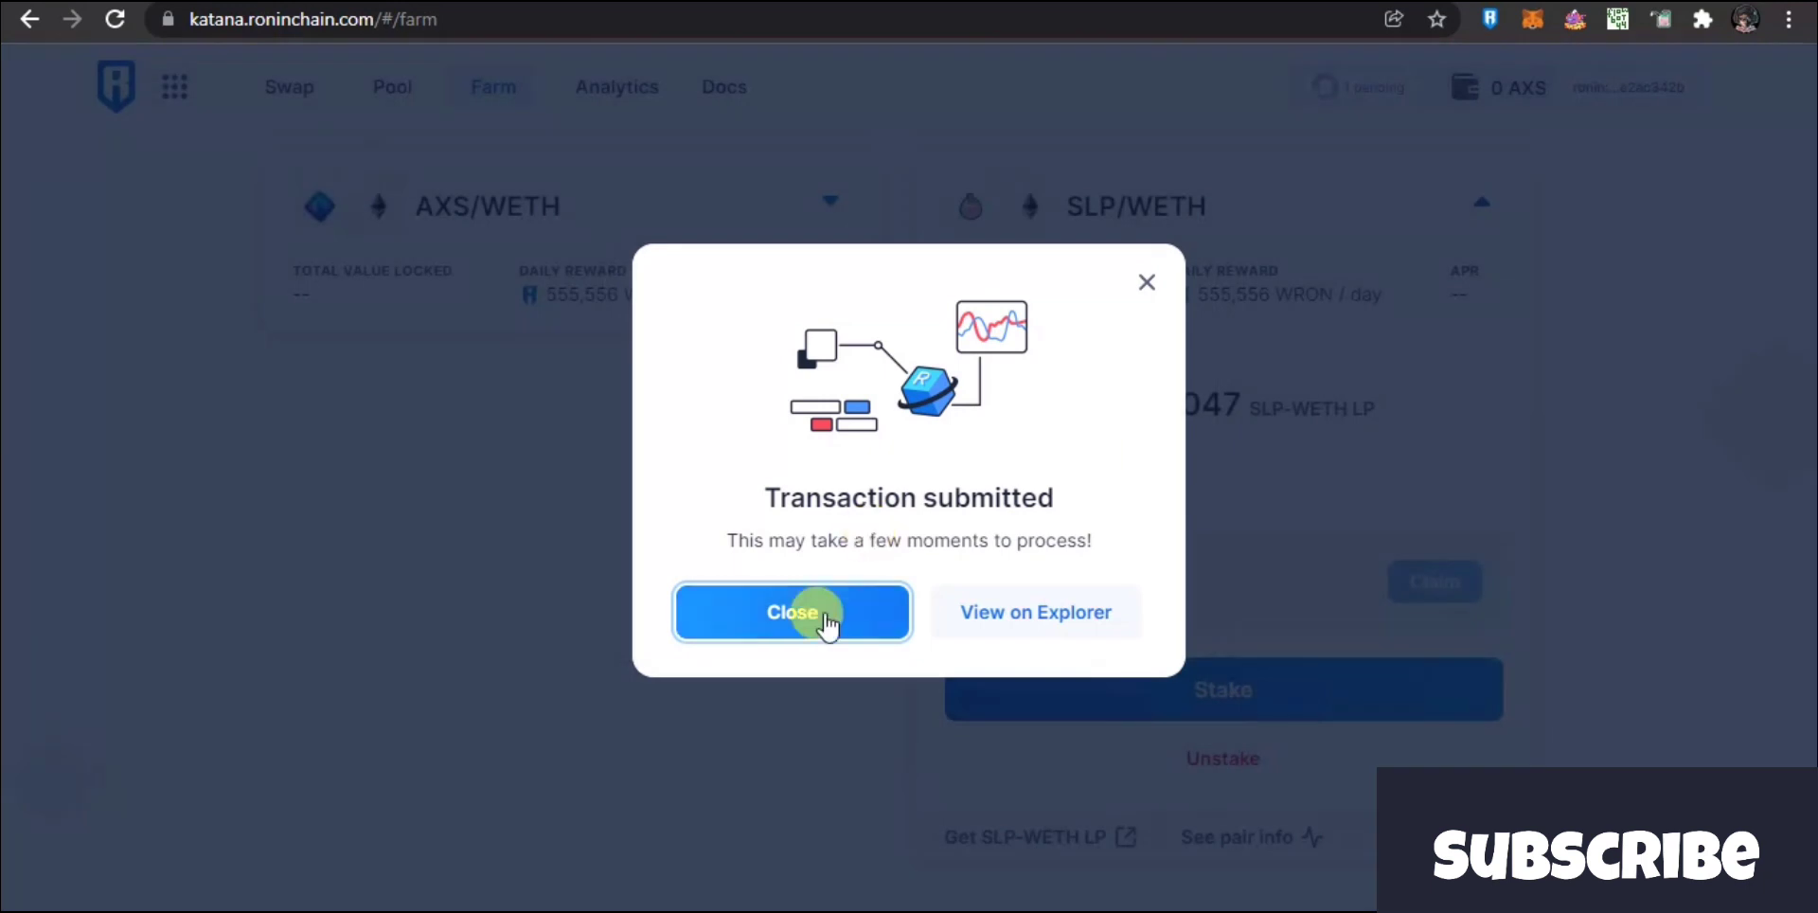
click(866, 620)
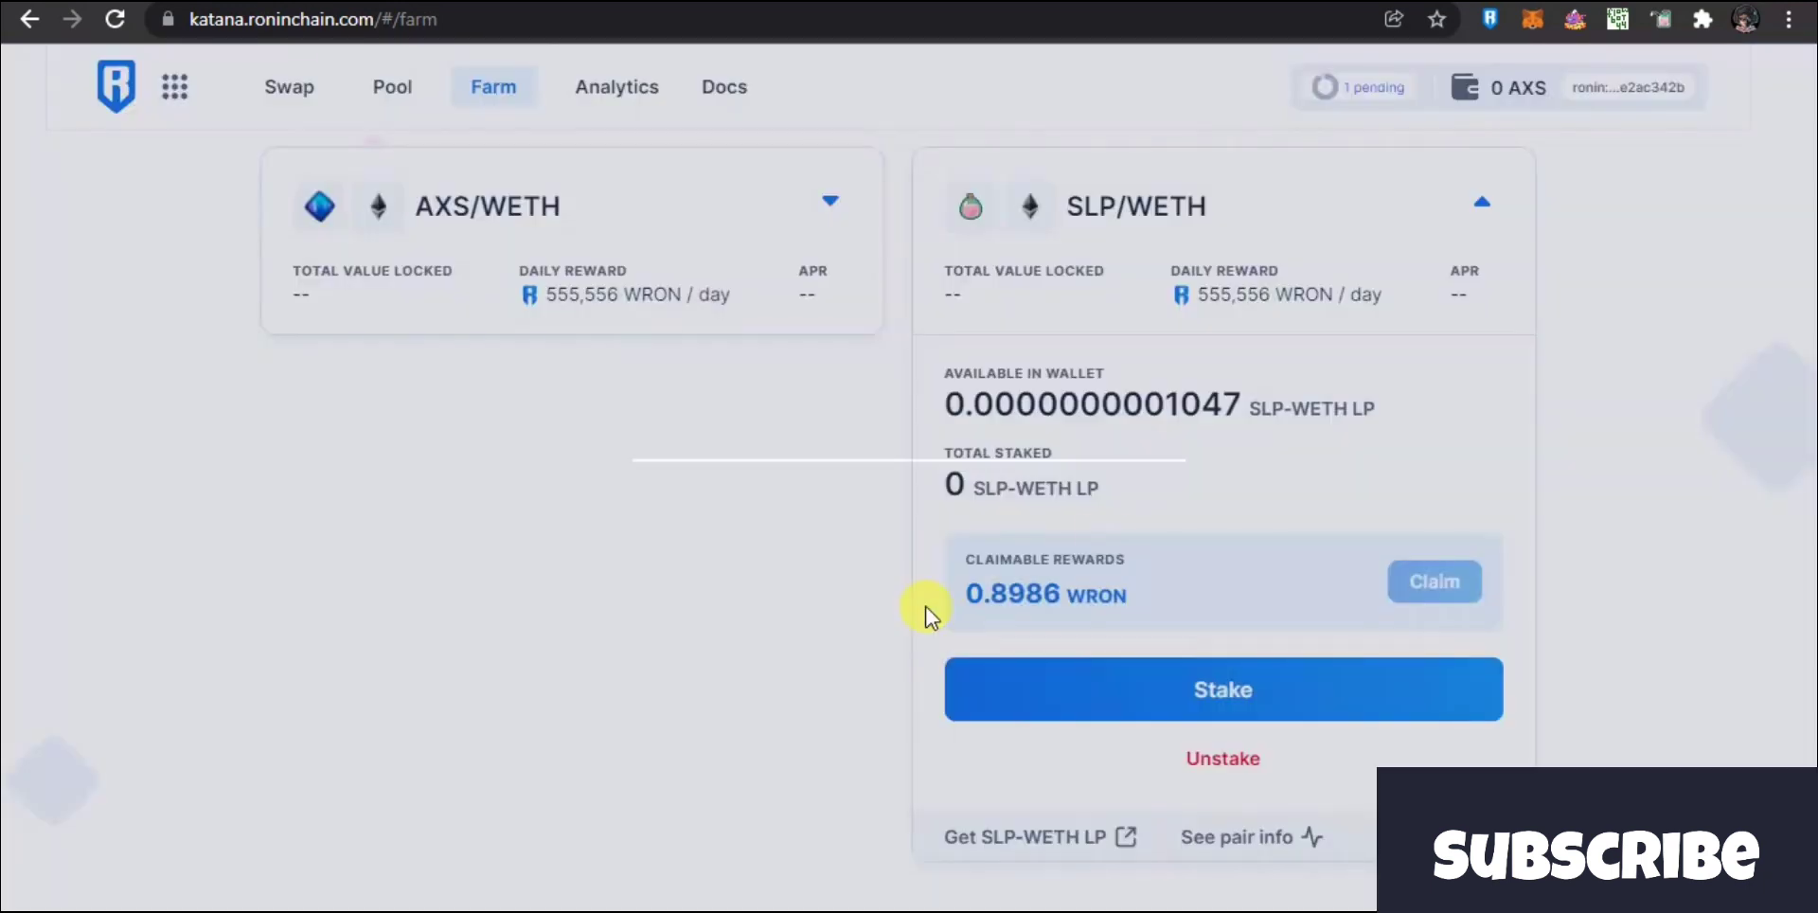
Check the pending SLP-WETH LP stake in the account's recent transactions.
scroll(1318, 487, up, 2)
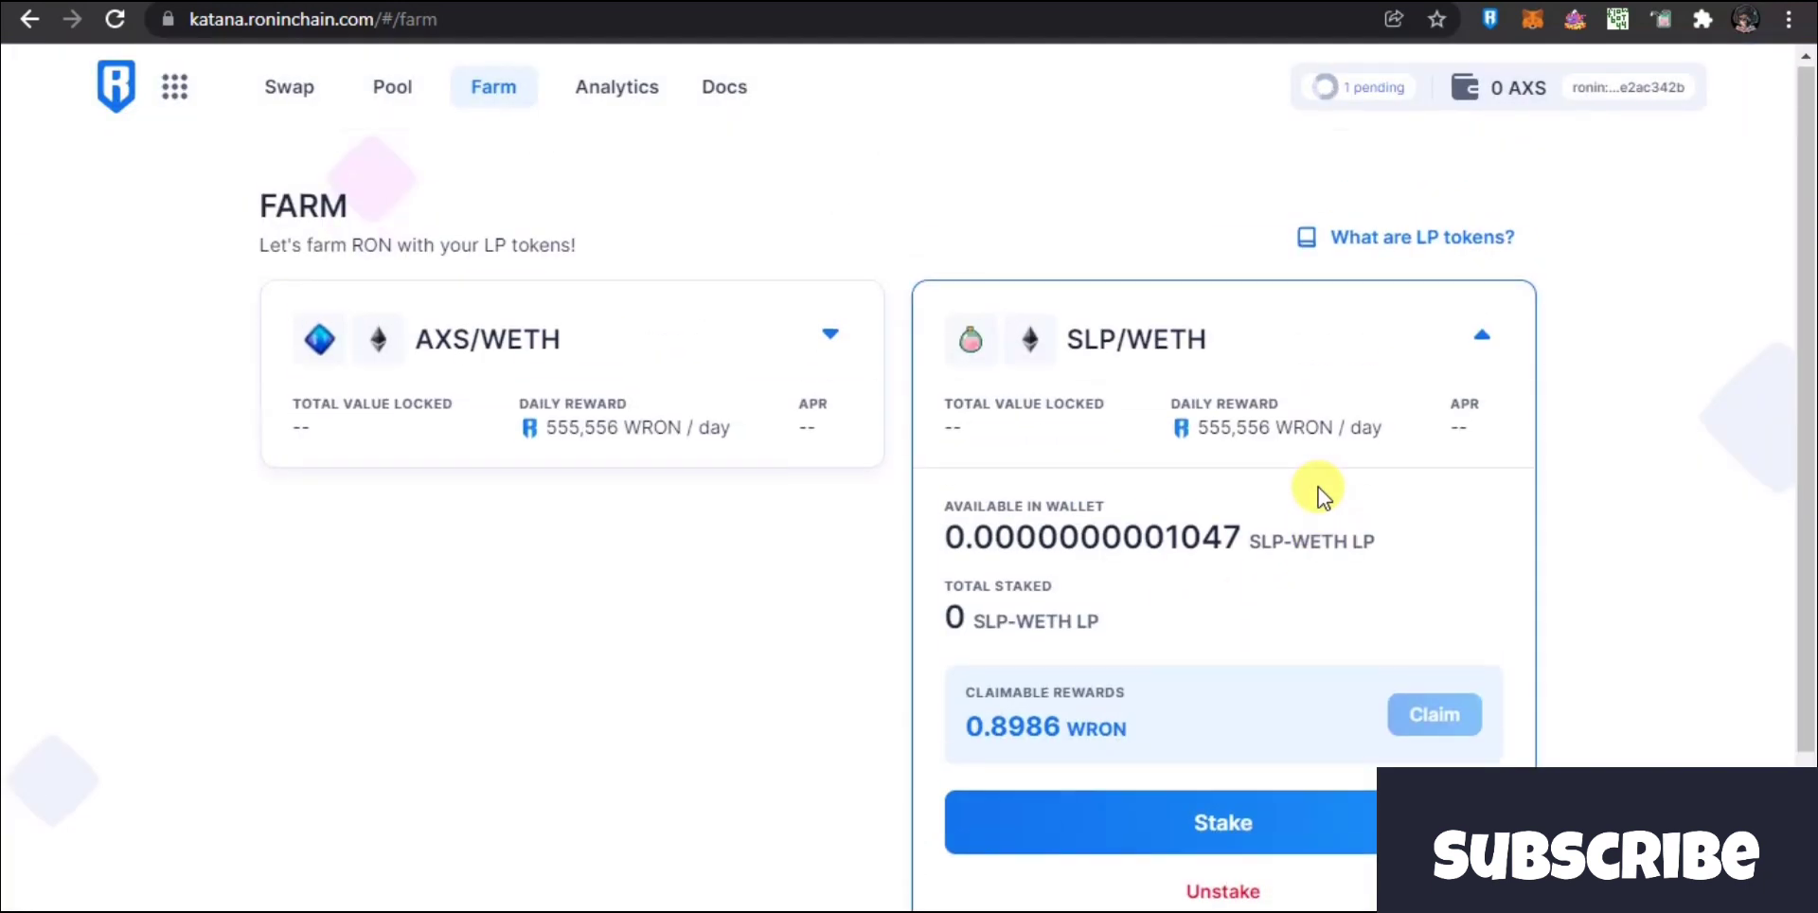
click(1381, 83)
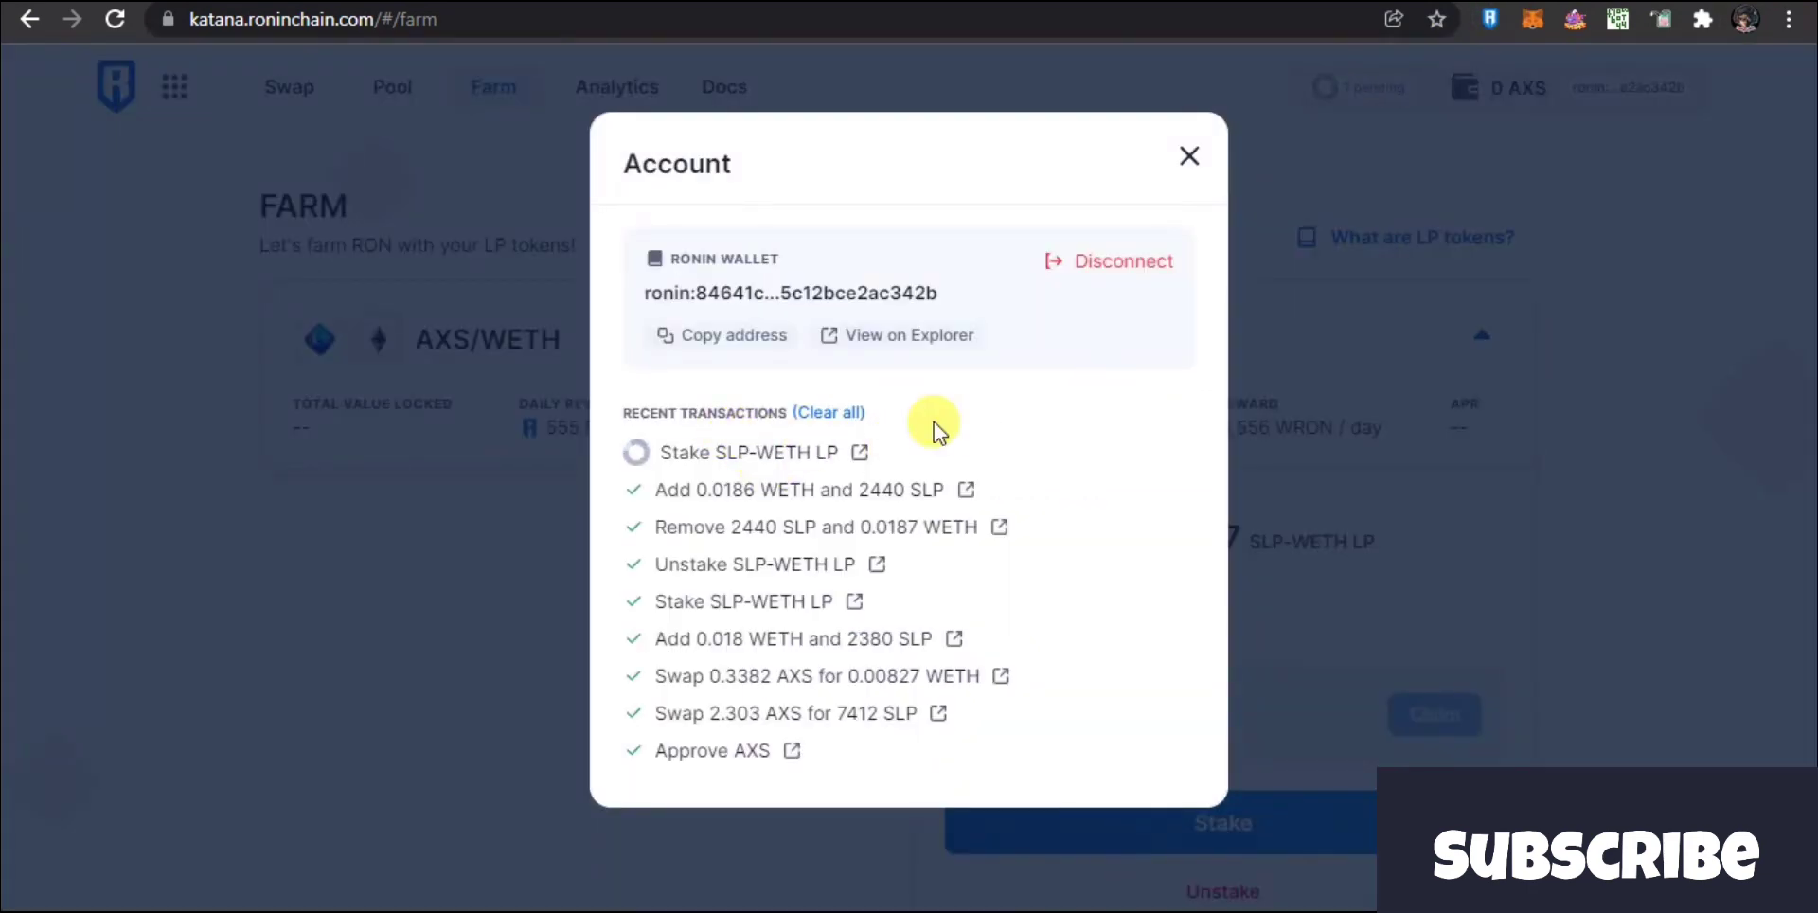
Close the account details and check the claimable WRON rewards of the SLP/WETH farm.
click(1275, 462)
scroll(1276, 462, down, 1)
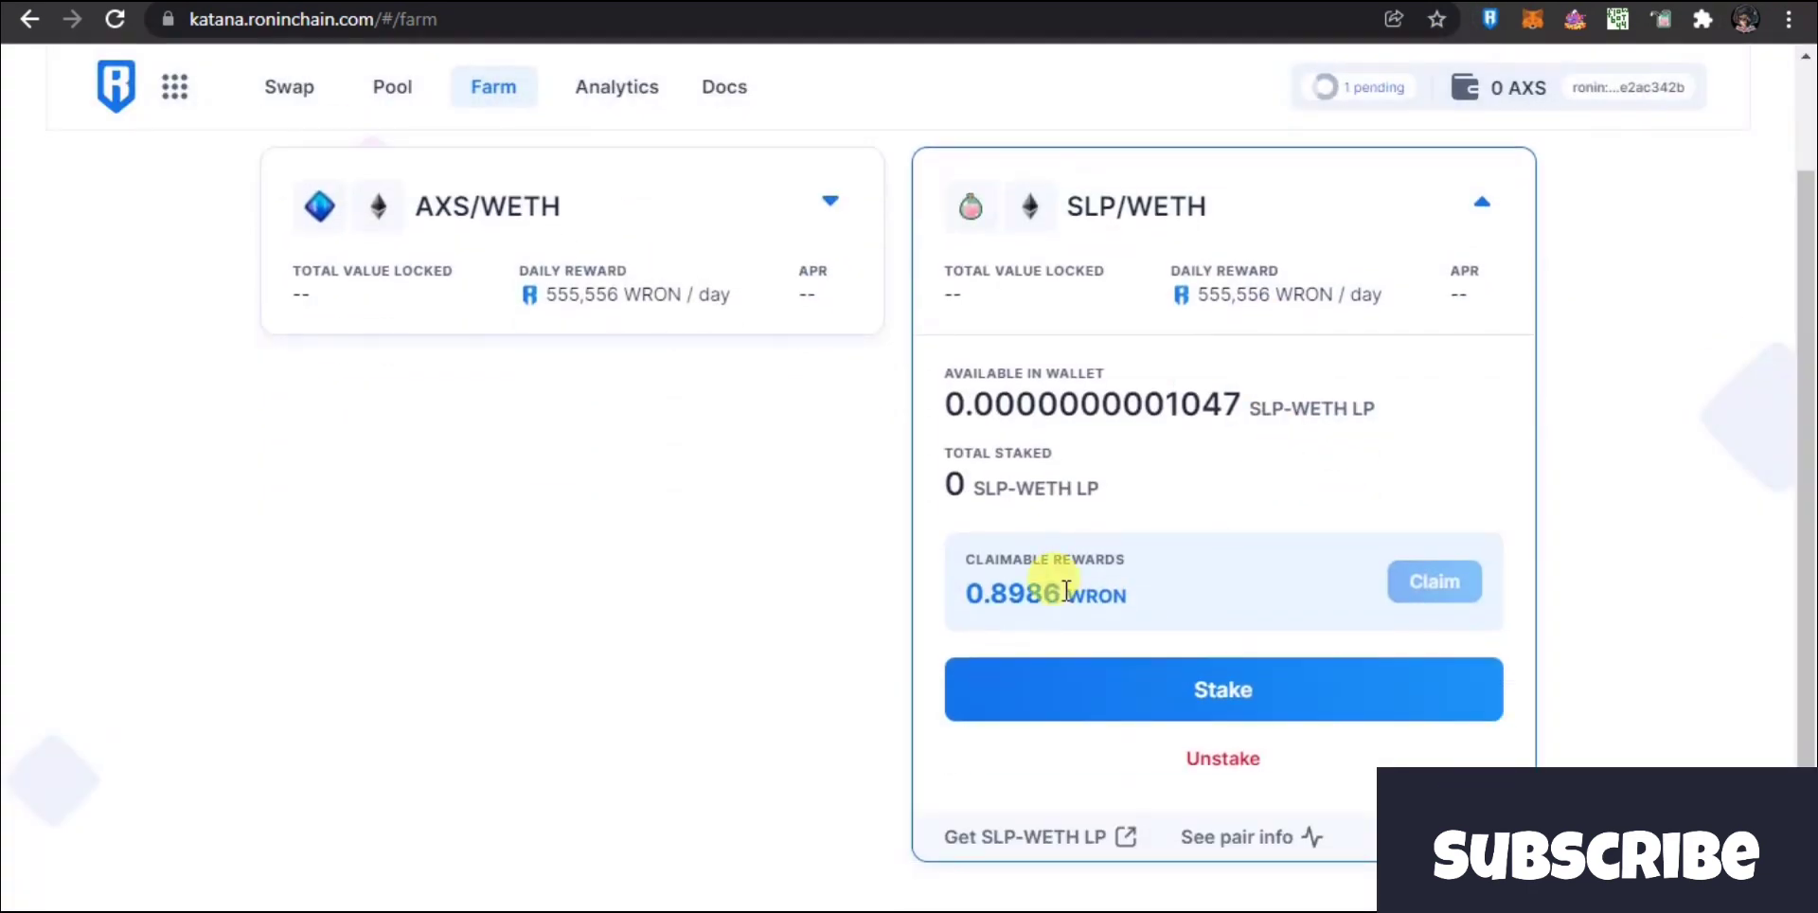
drag(1136, 596, 924, 592)
click(923, 592)
Open the Ronin wallet and look through its ERC20 asset balances.
click(1490, 31)
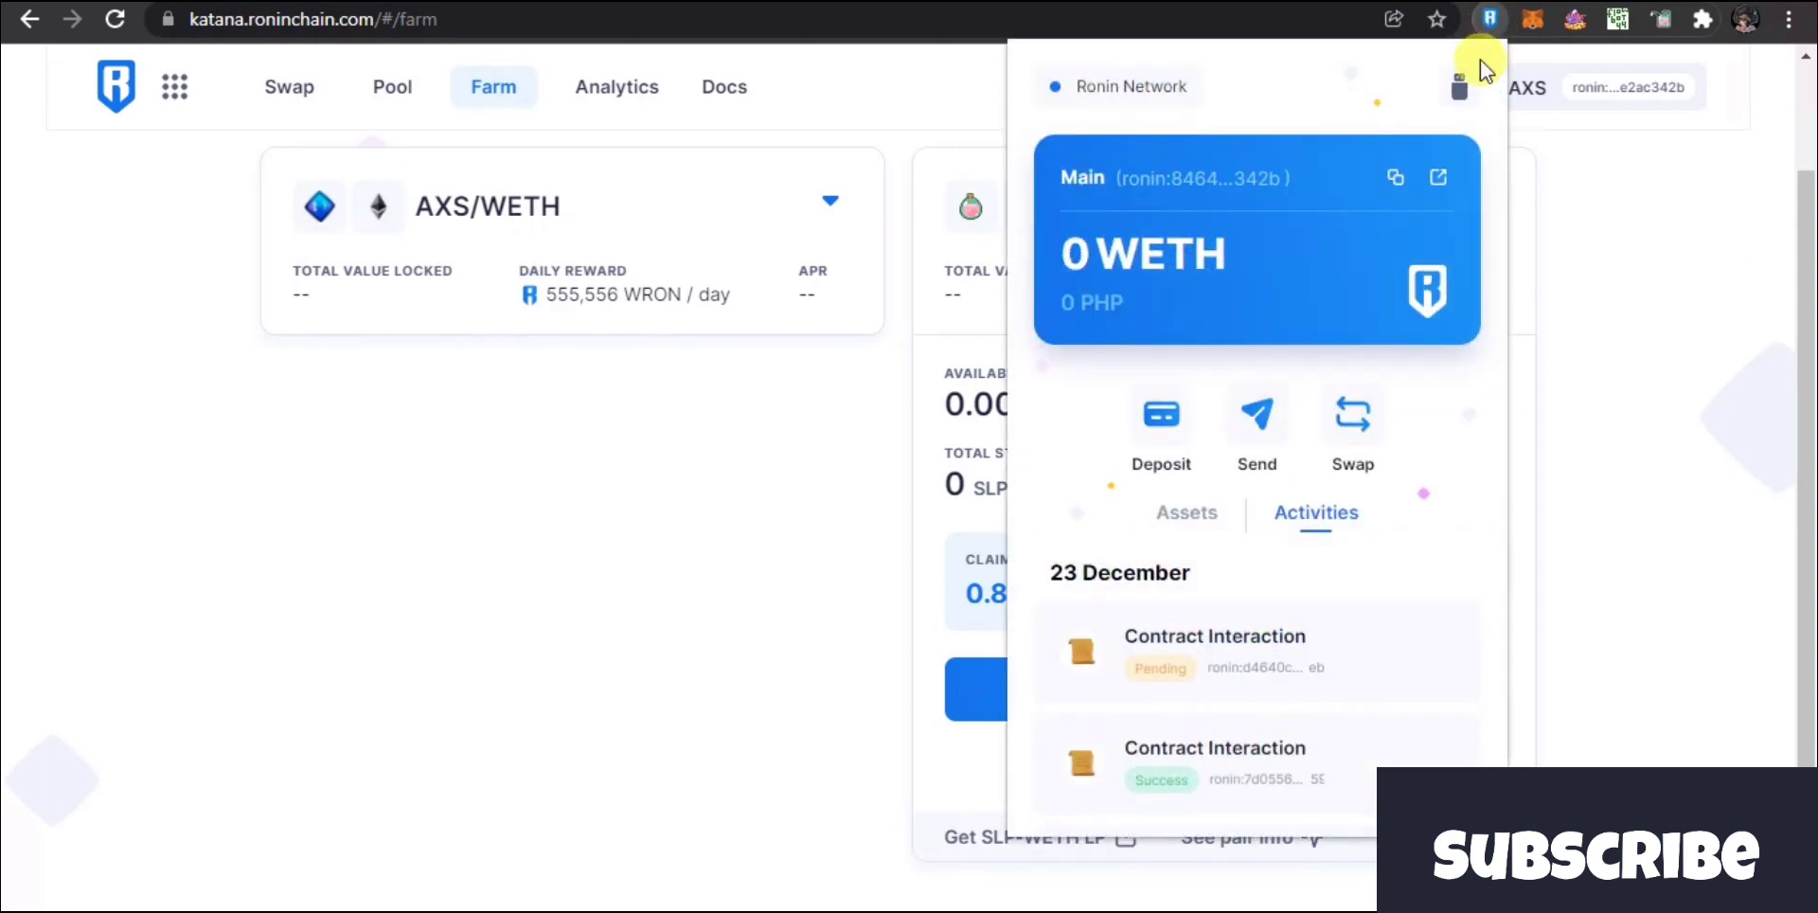
click(1208, 511)
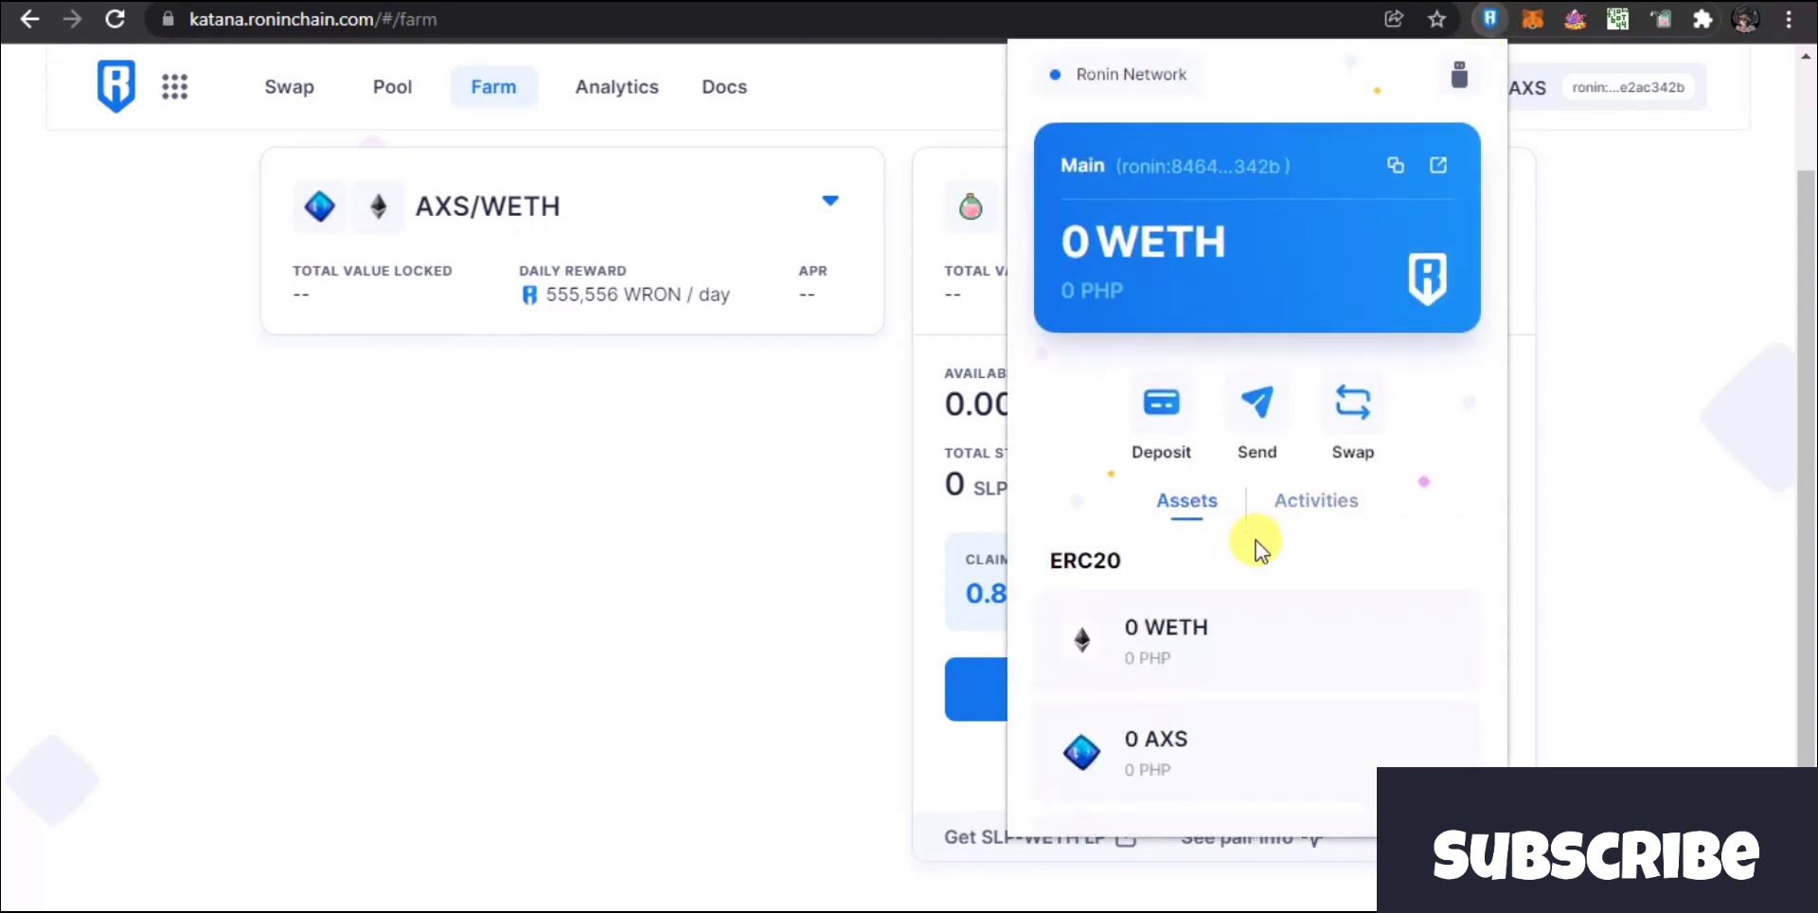
scroll(1258, 540, down, 2)
Open the pending contract interaction from the wallet's activities and examine its RON amount, total and transaction fee.
click(1313, 388)
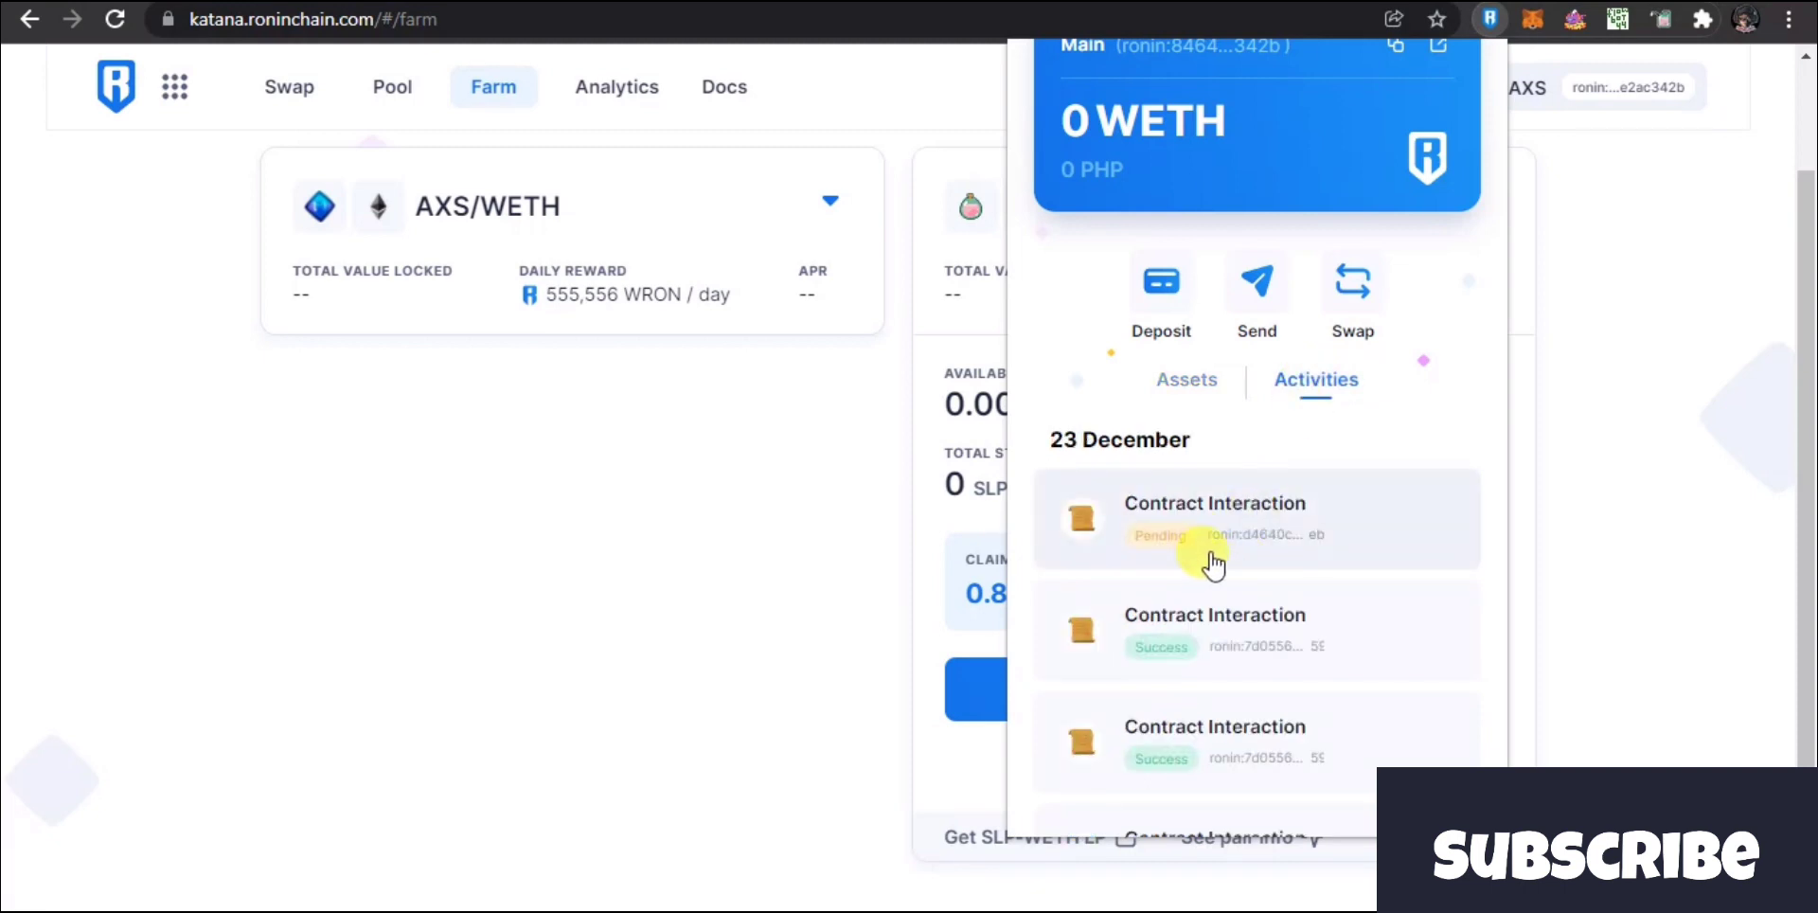
click(1159, 540)
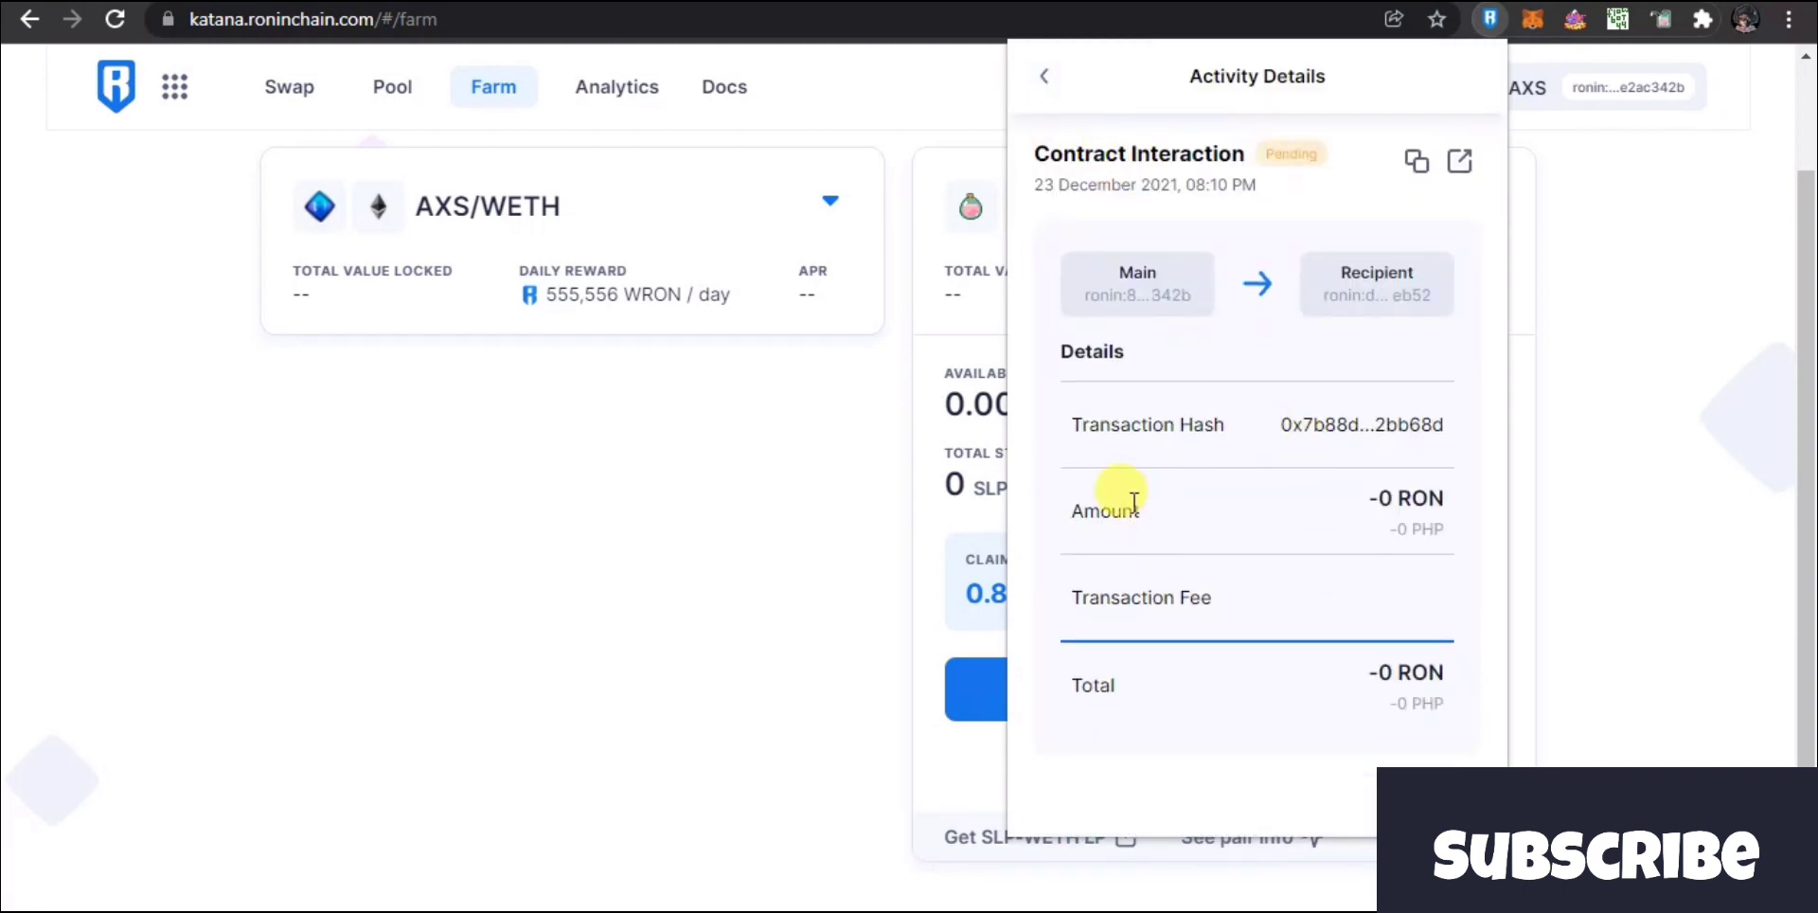
drag(1363, 496, 1428, 507)
click(1403, 670)
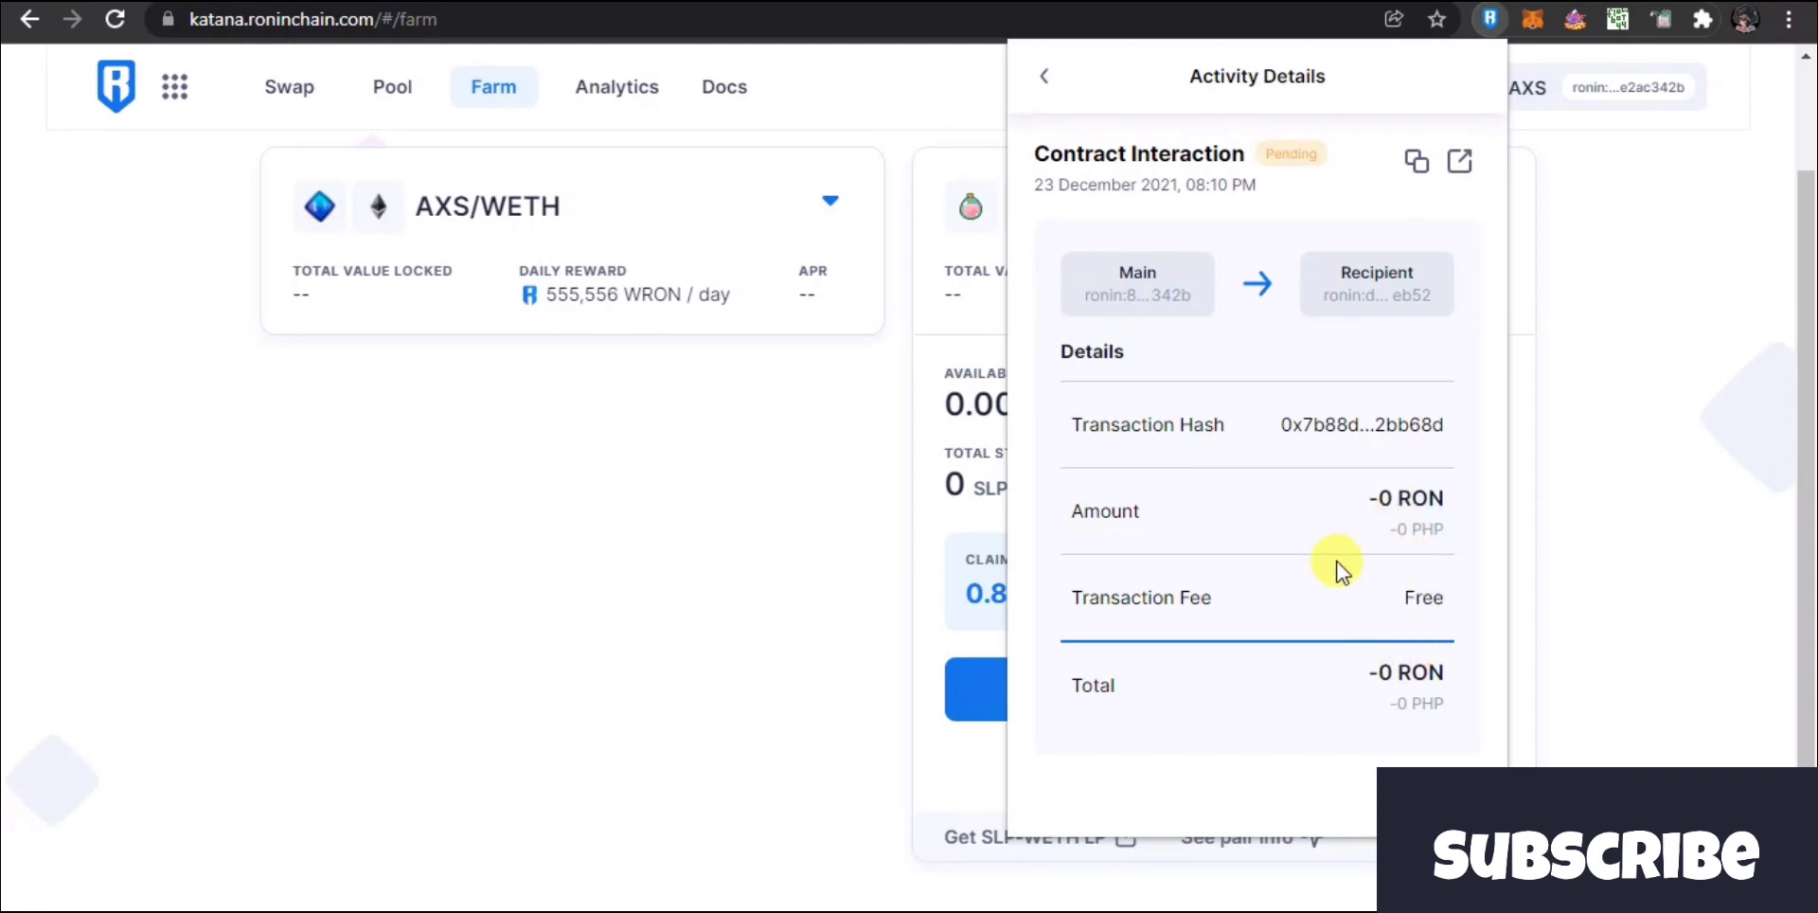
double_click(1425, 597)
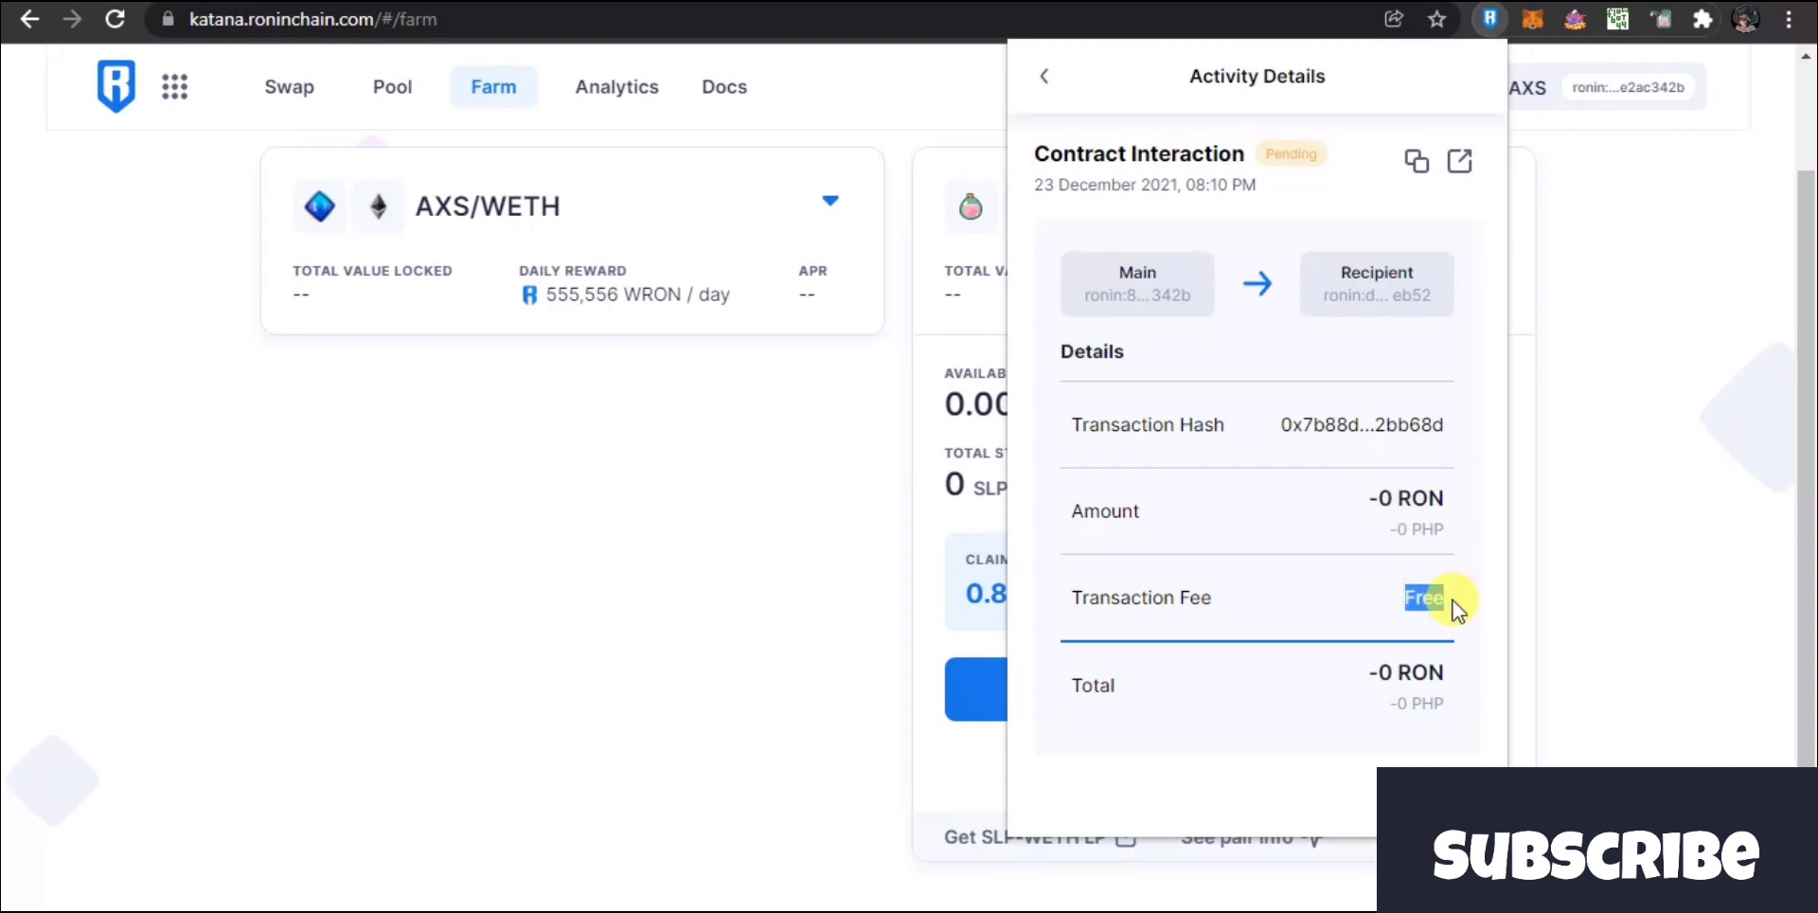